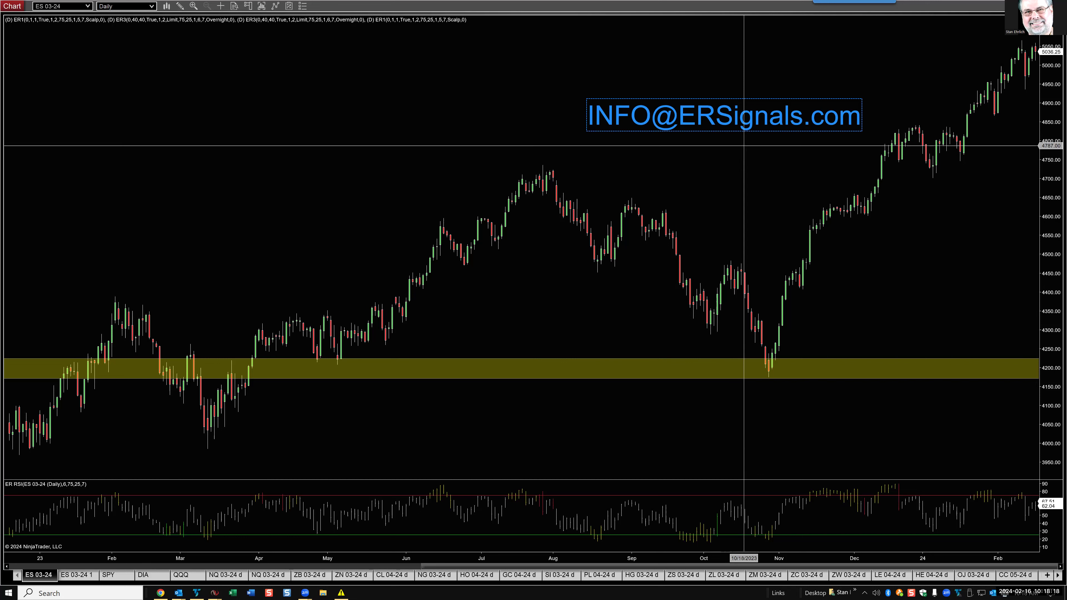
# Examine the ES 03-24 daily chart, enlarging the bars from late October 2023 to mid-February 2024
pyautogui.click(885, 290)
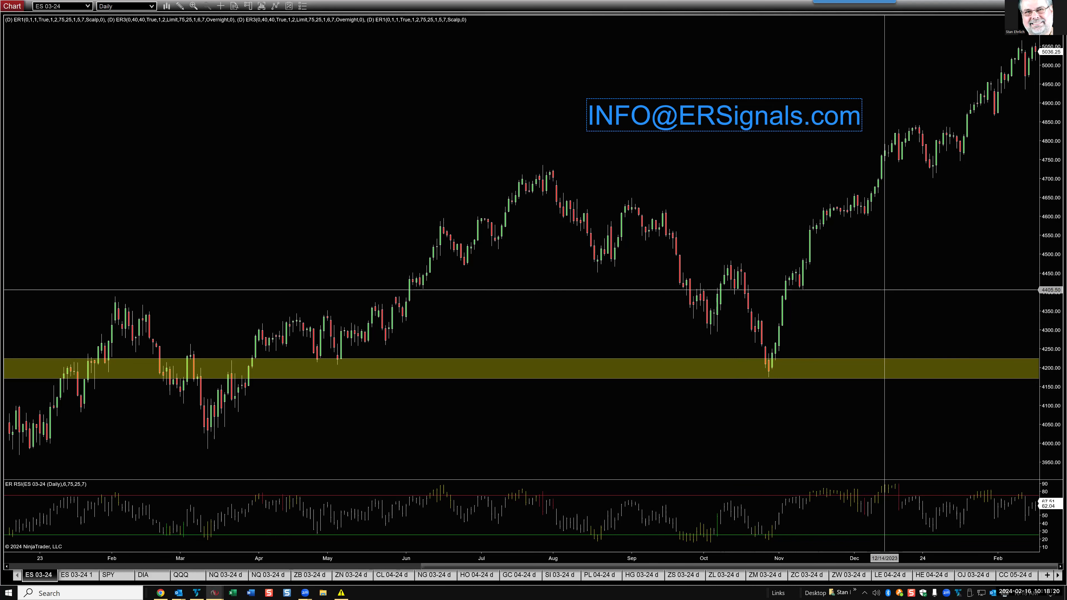
pyautogui.scroll(5, 884, 291)
pyautogui.scroll(-4, 885, 290)
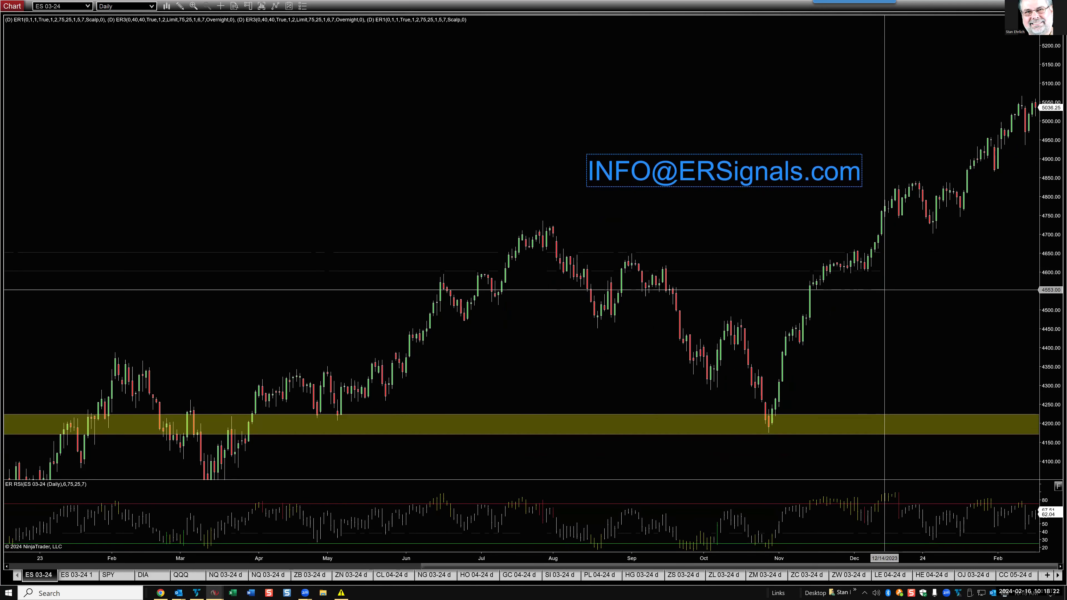
pyautogui.scroll(5, 519, 378)
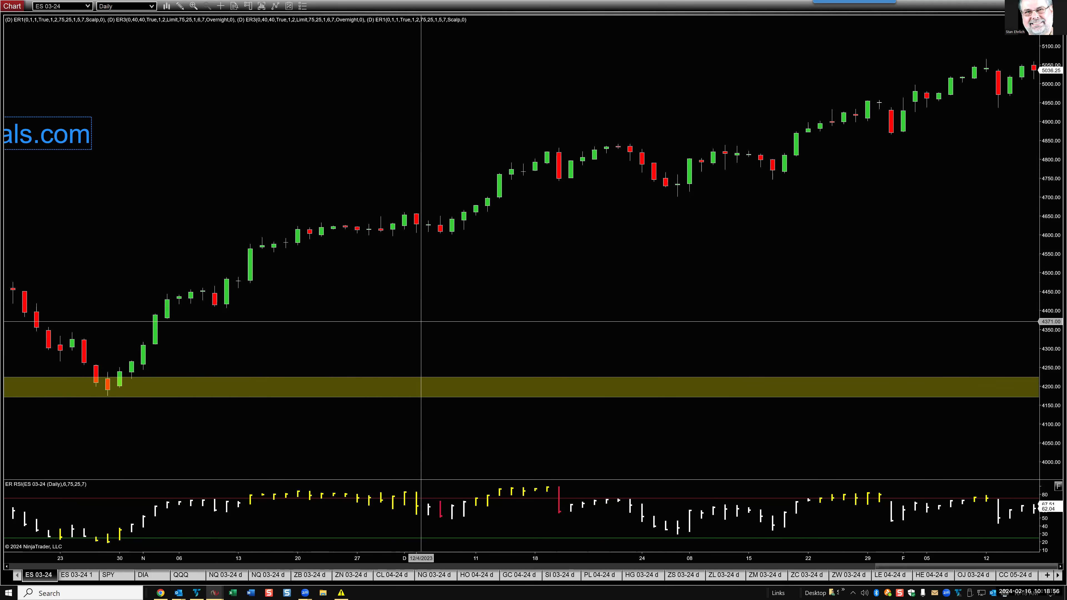
# Reorder the chart tabs so that the NQ 03-24 1-minute chart comes directly before the NQ daily chart
pyautogui.click(268, 575)
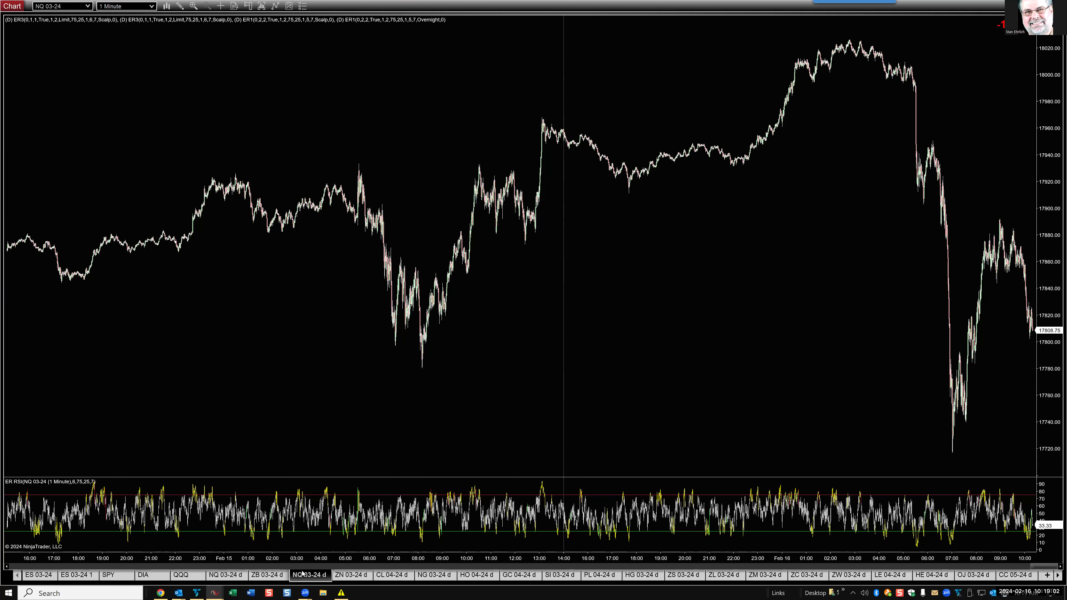
pyautogui.moveTo(302, 574); pyautogui.dragTo(220, 576)
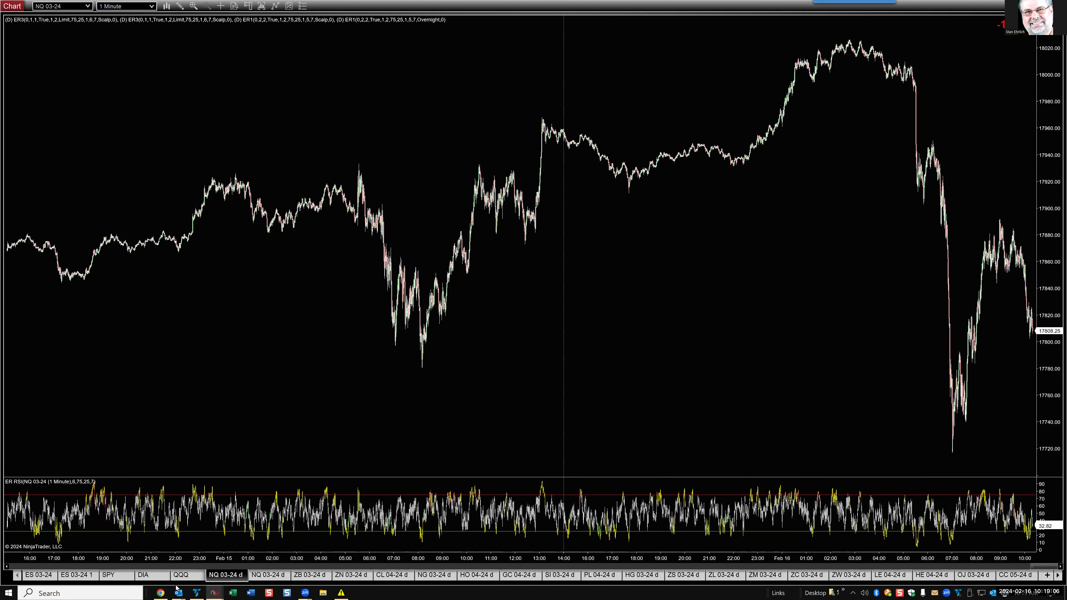
# Bring up the ES 03-24 1-minute chart and compress its time scale to cover February 14 to 16
pyautogui.click(47, 577)
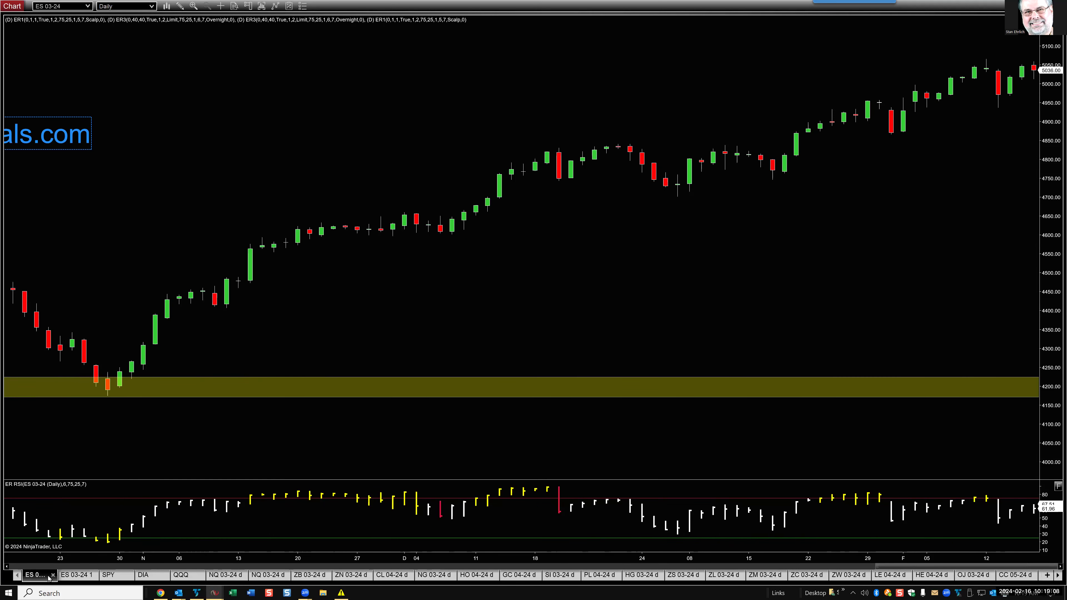
pyautogui.click(77, 574)
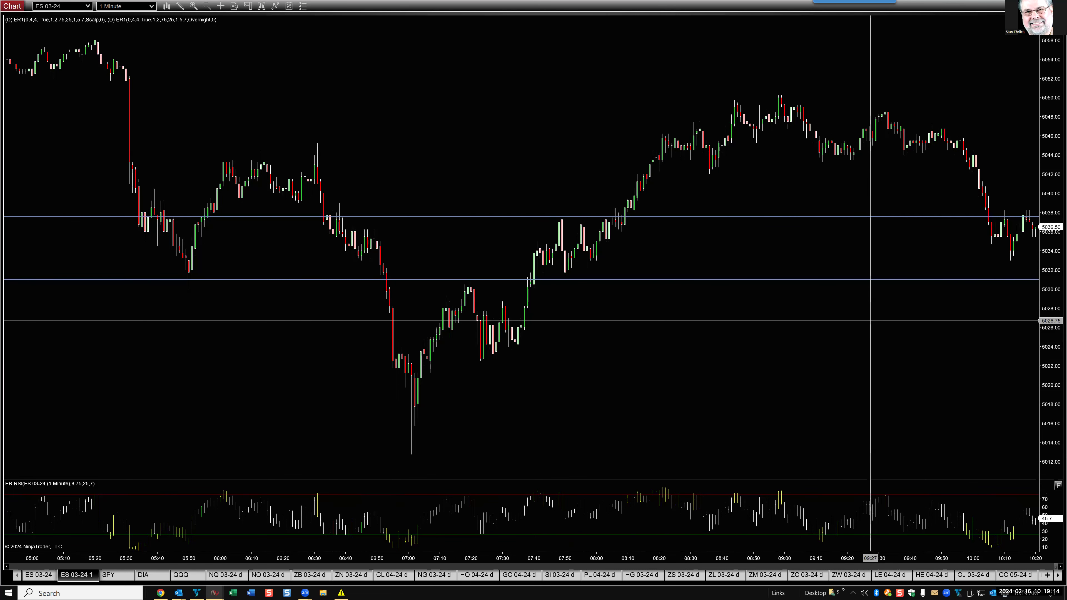
pyautogui.moveTo(551, 560); pyautogui.dragTo(786, 590)
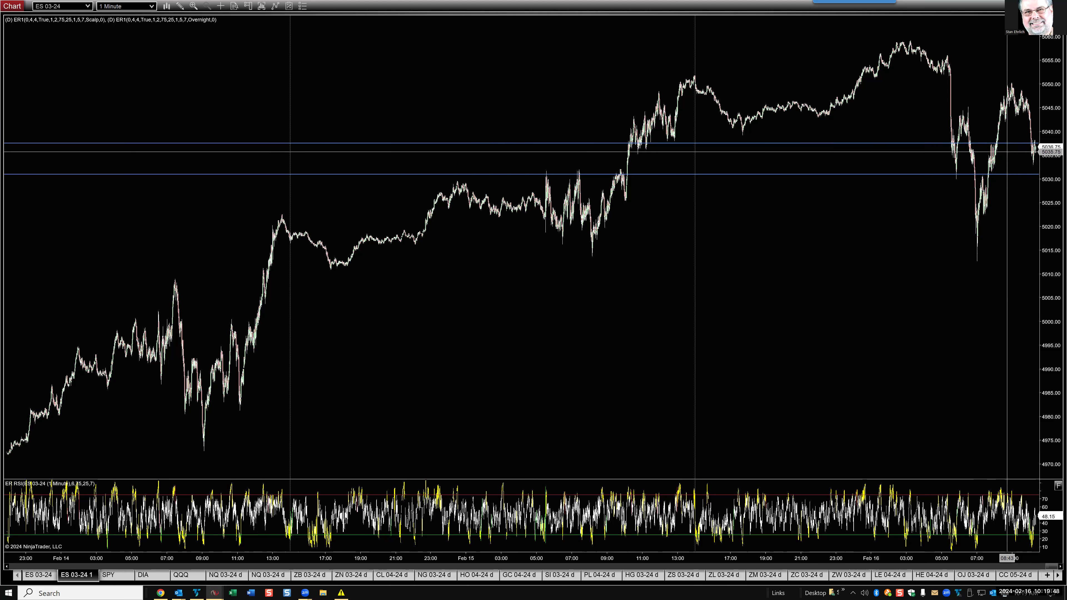
# Review the SPY, DIA and QQQ daily charts in turn, ending on the NQ 03-24 1-minute chart
pyautogui.hotkey('ctrl', 'Tab')
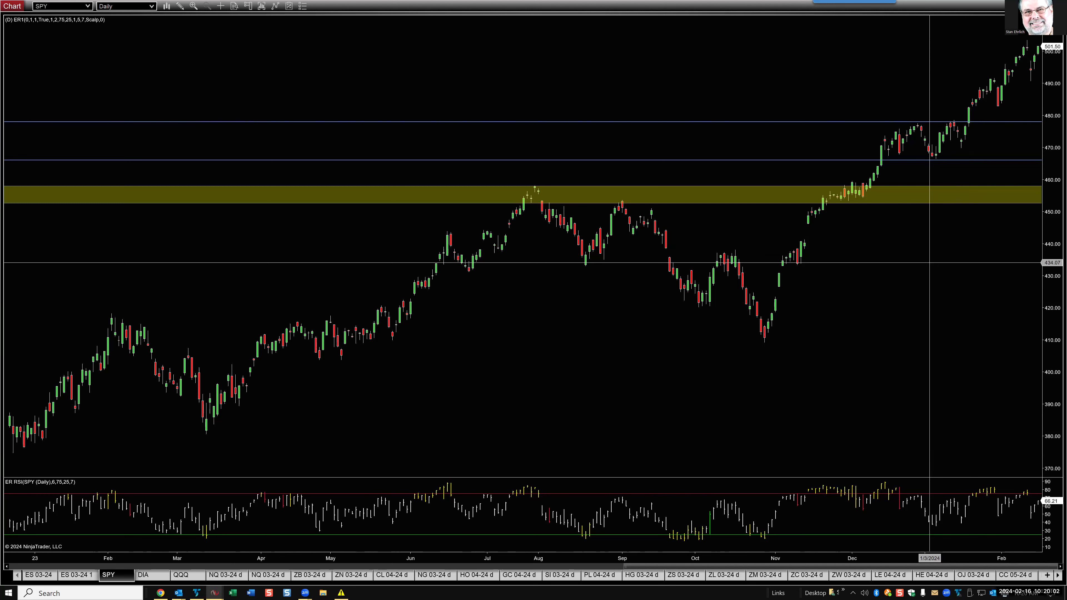
pyautogui.hotkey('ctrl', 'Tab')
pyautogui.hotkey('ctrl', 'Tab')
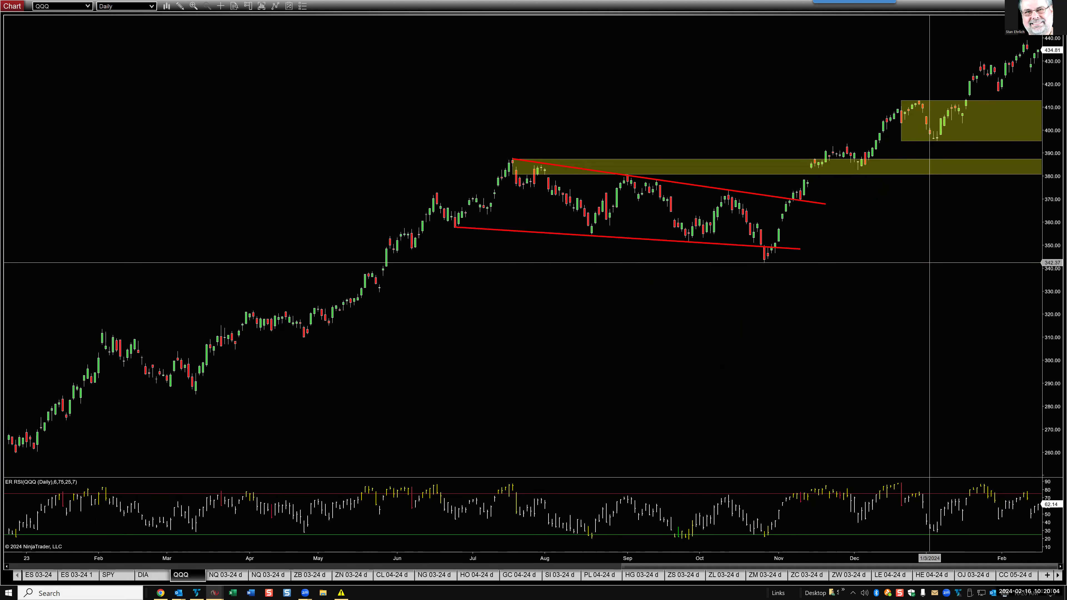
pyautogui.hotkey('ctrl', 'Tab')
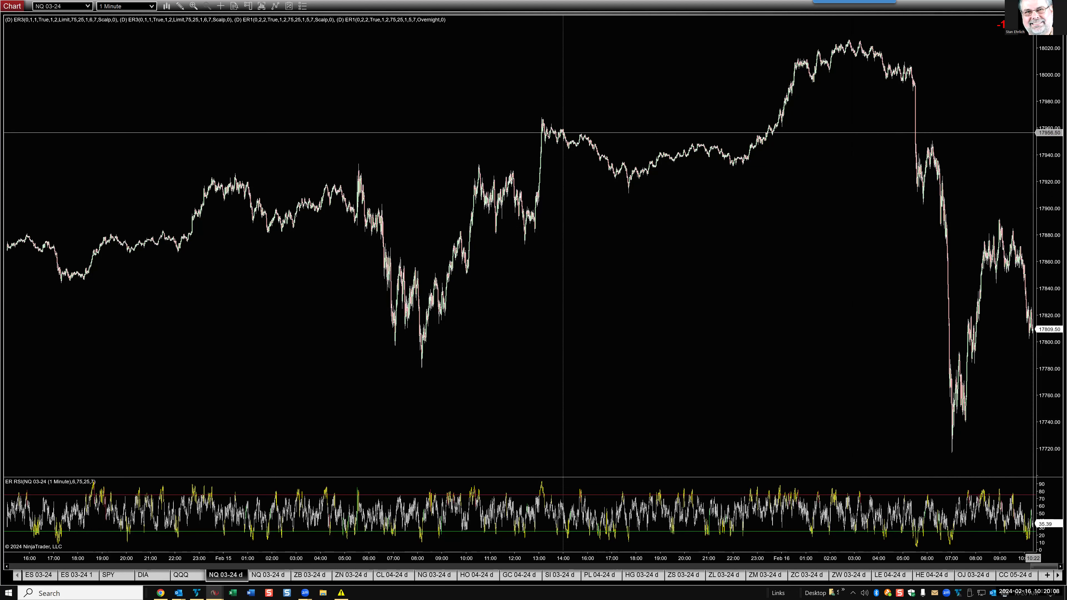
# Switch to TradeStation at full size and examine the SPY daily chart in the INDEXES 02-11-24 workspace before restoring the chart grid
pyautogui.hotkey('alt', 'Tab')
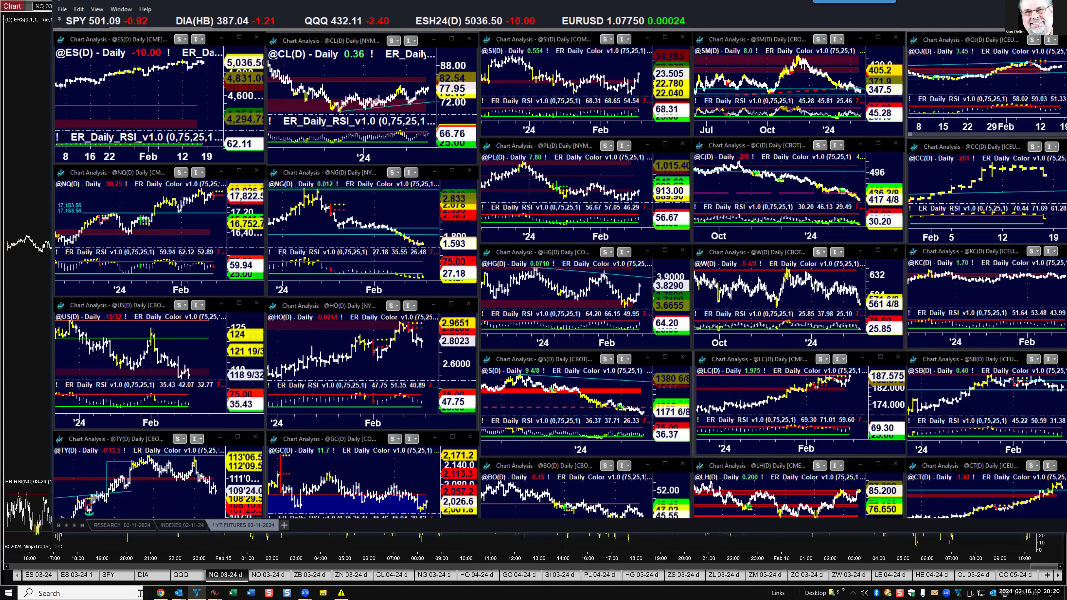
pyautogui.press('super+Up')
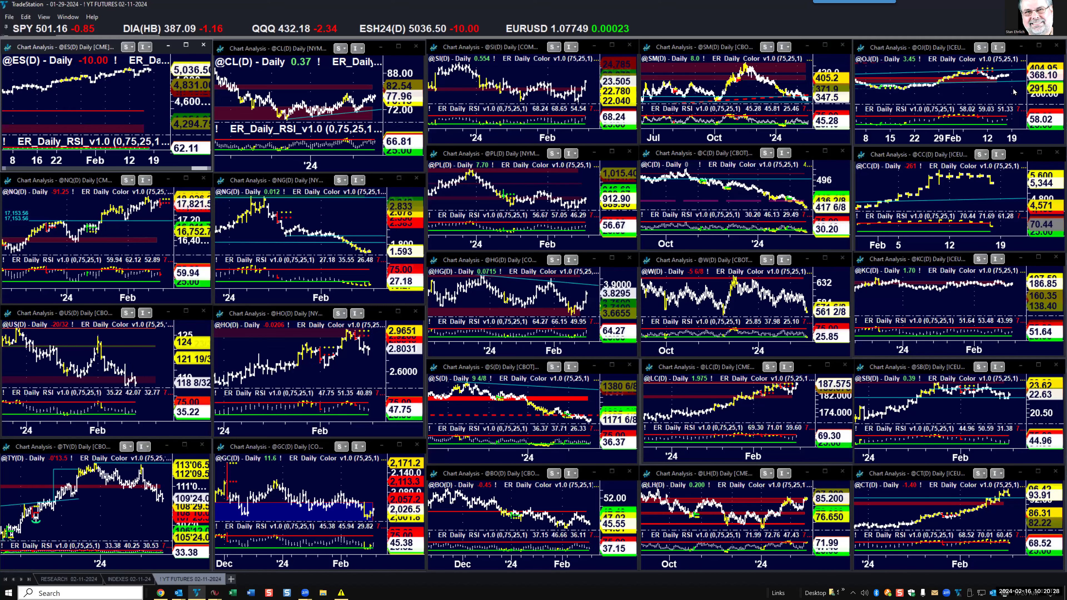
pyautogui.hotkey('ctrl', 'pageup')
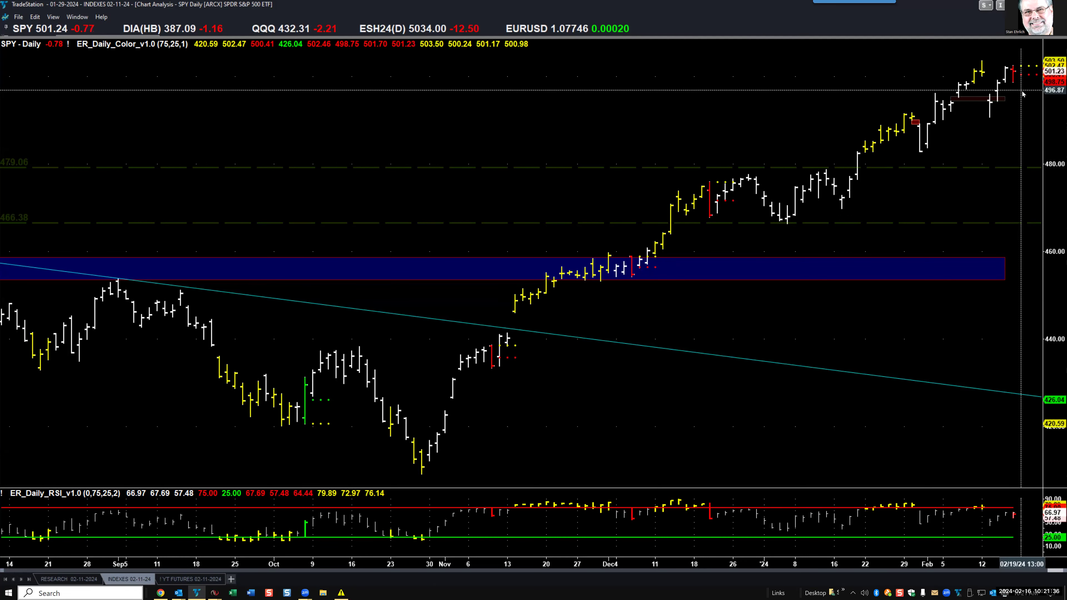
pyautogui.click(1048, 17)
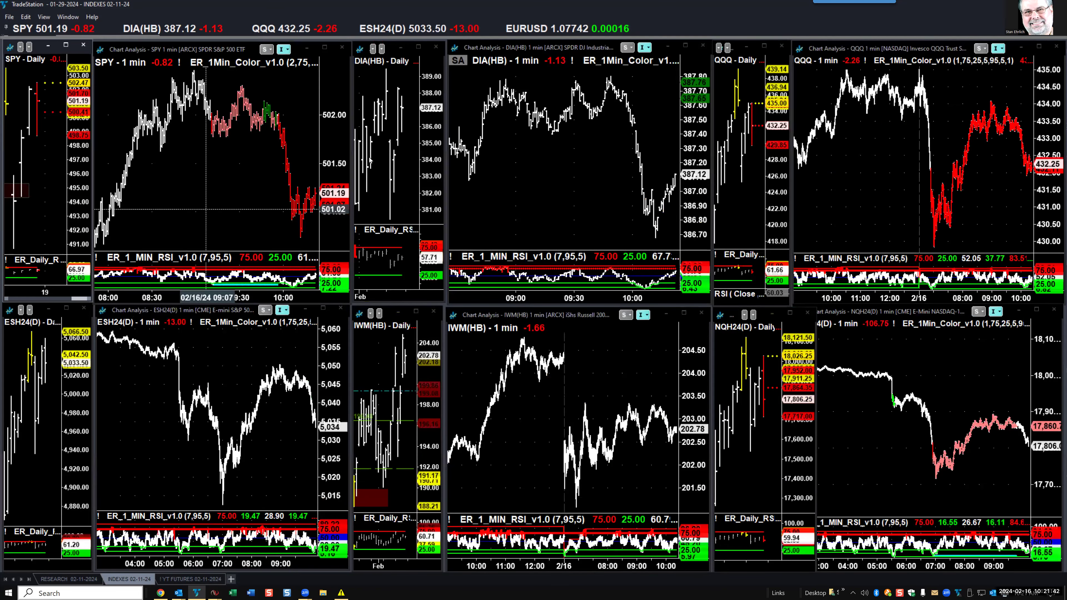
# Examine the full-size DIA daily chart and the full-size QQQ daily chart, enlarging the QQQ bars since November 2023
pyautogui.click(419, 47)
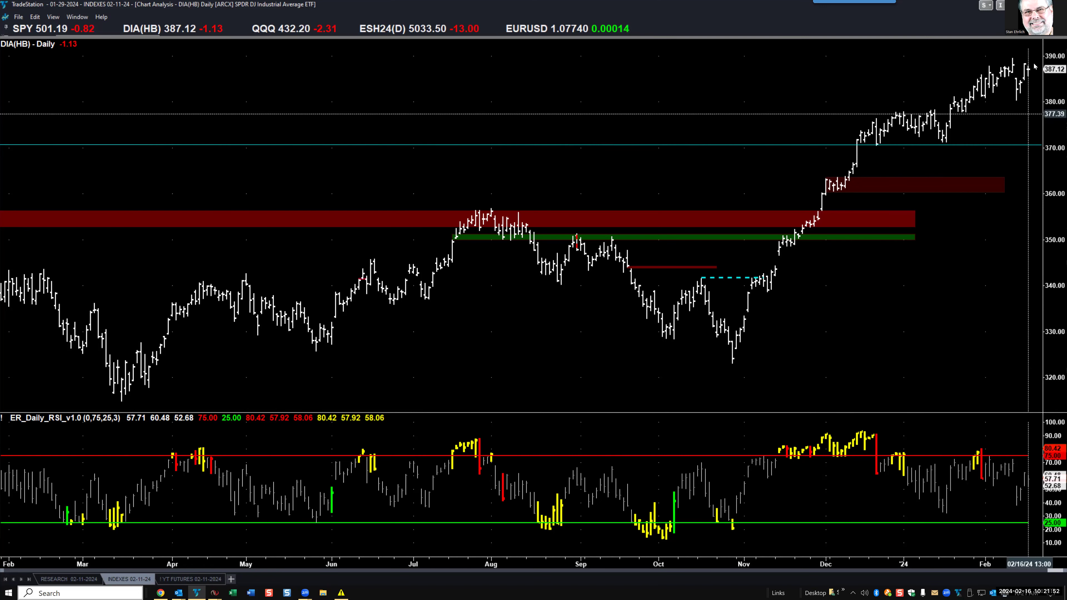
pyautogui.hotkey('ctrl', 'F5')
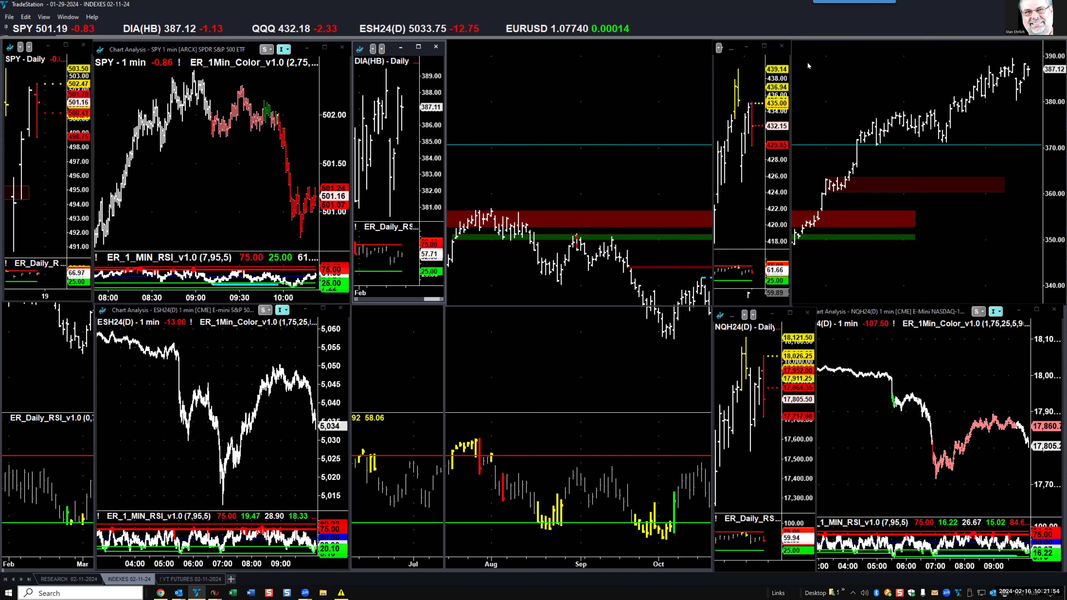
pyautogui.click(764, 47)
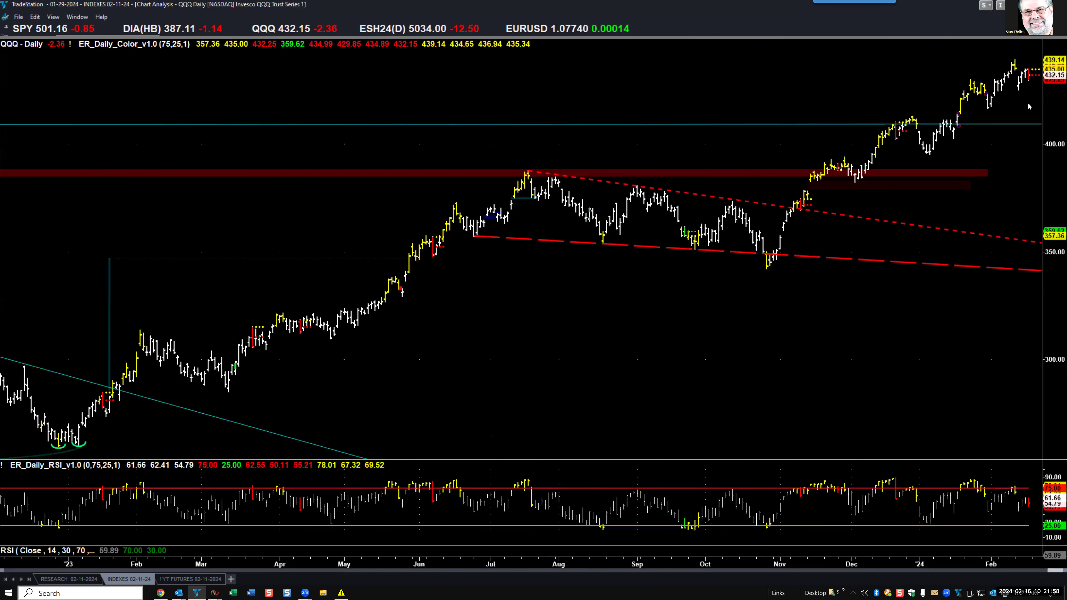
pyautogui.scroll(1, 1028, 105)
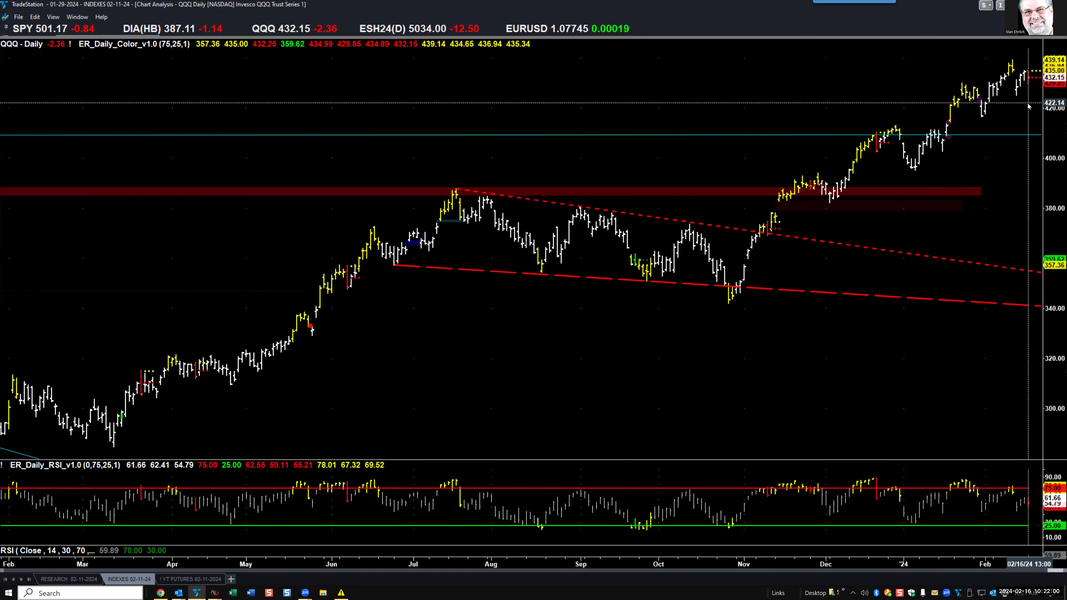
pyautogui.scroll(1, 1029, 106)
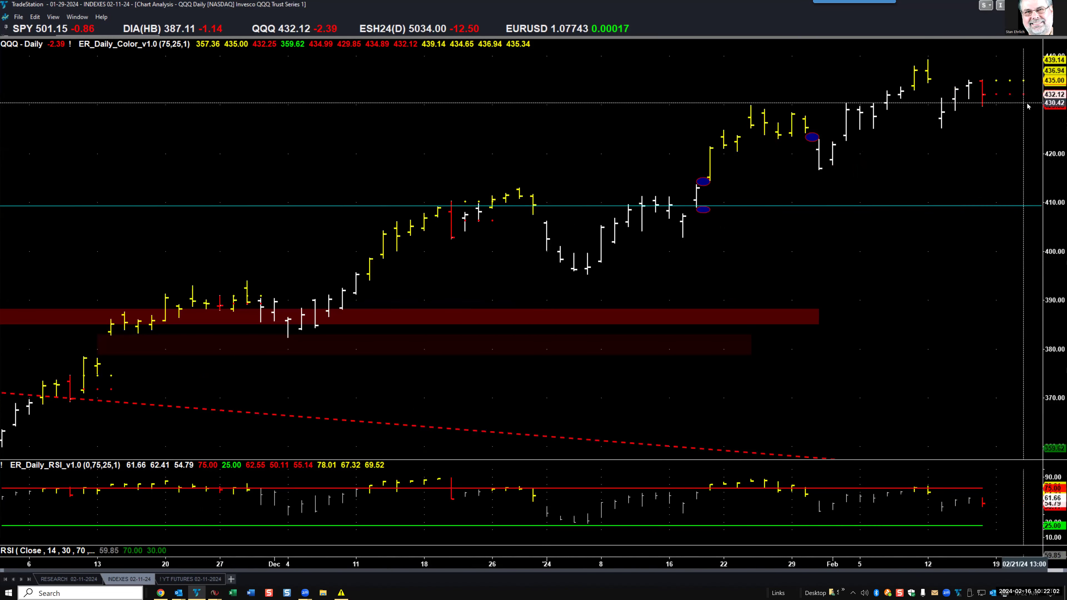
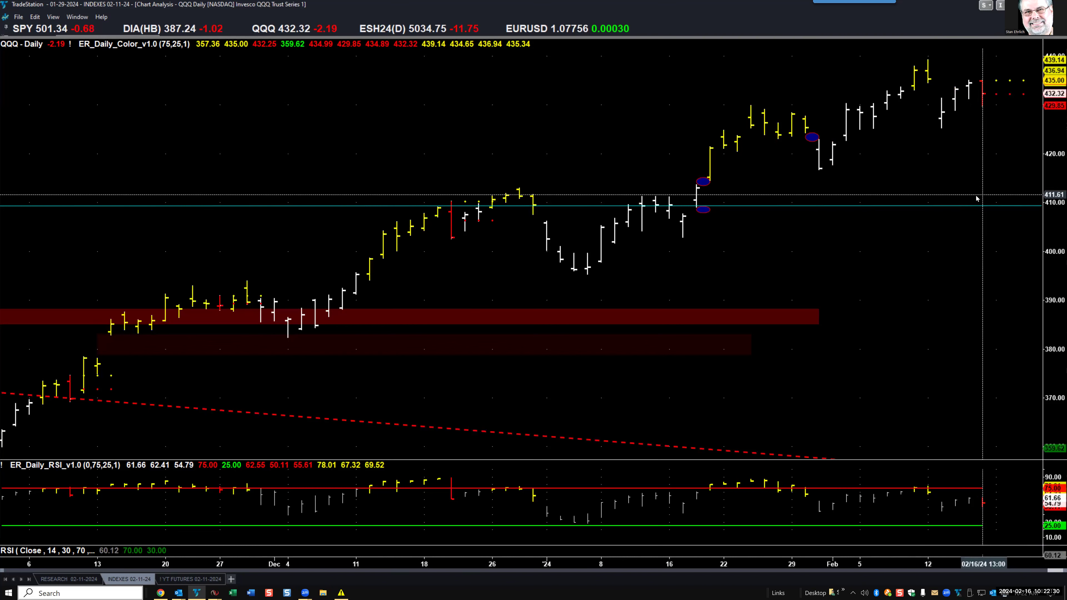
# Raise the horizontal line on the QQQ daily chart to about 413, level with the late-December high
pyautogui.click(969, 206)
pyautogui.moveTo(970, 205); pyautogui.dragTo(964, 189)
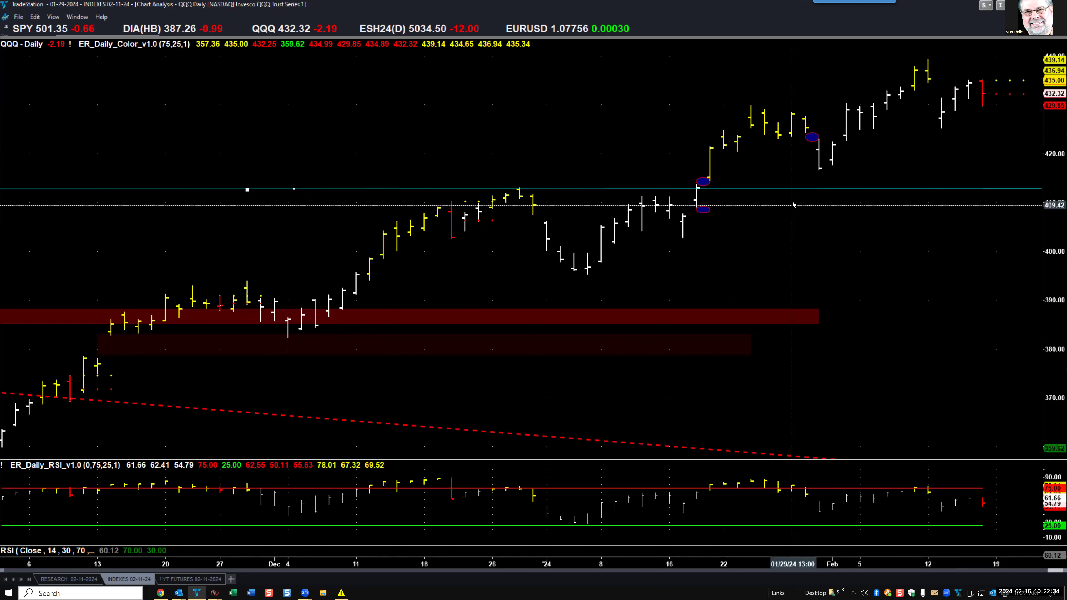
pyautogui.click(800, 190)
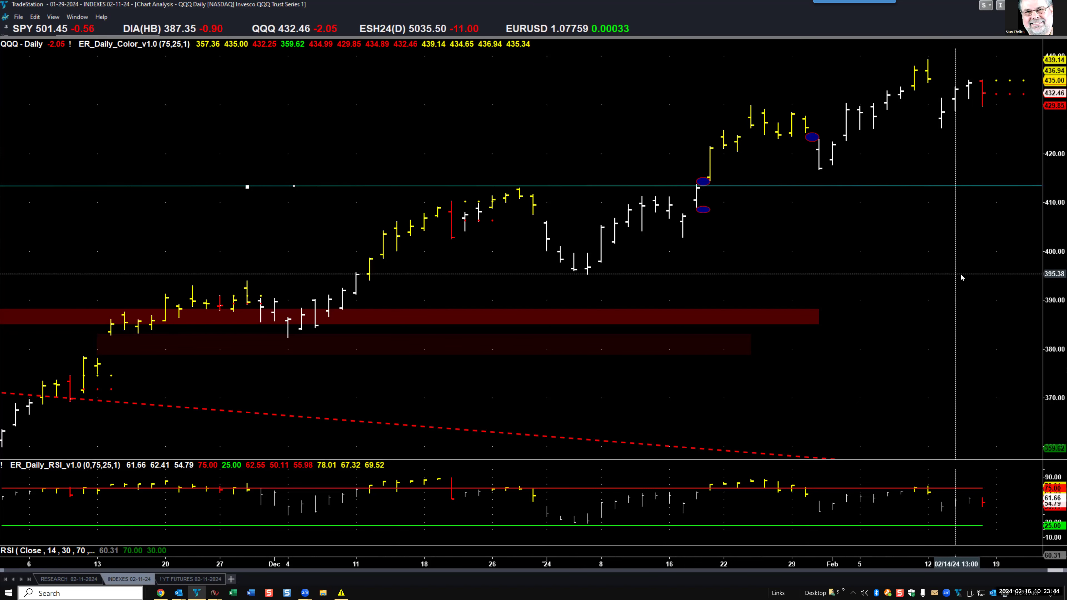
# Go from the QQQ daily chart to the full-size DIA daily chart and restore the grid of index charts
pyautogui.click(819, 324)
pyautogui.moveTo(831, 329); pyautogui.dragTo(997, 339)
pyautogui.write('DIA')
pyautogui.press('Return')
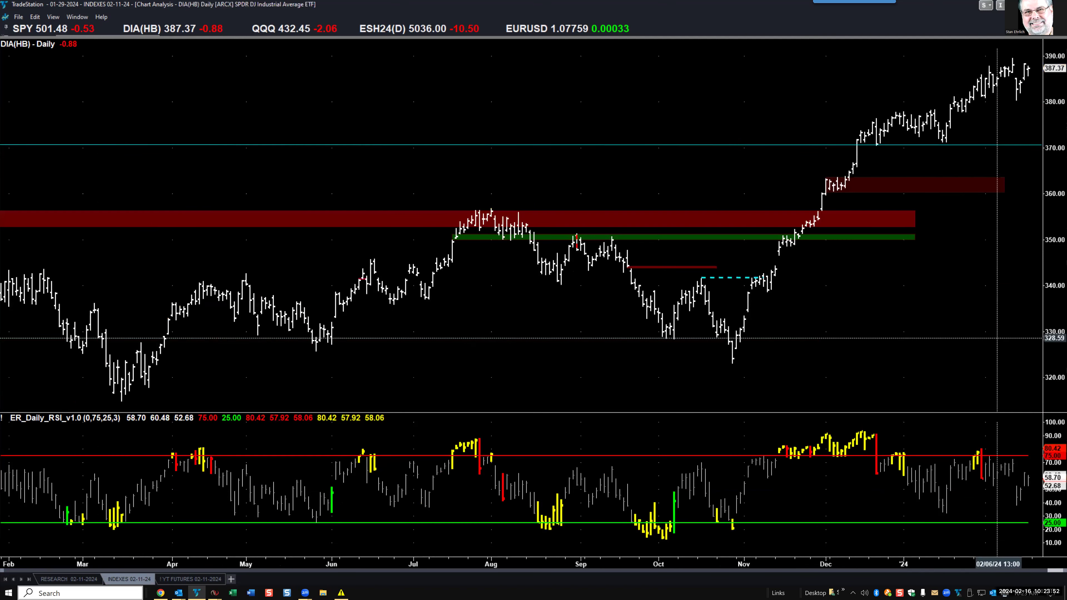
pyautogui.hotkey('ctrl', 'F5')
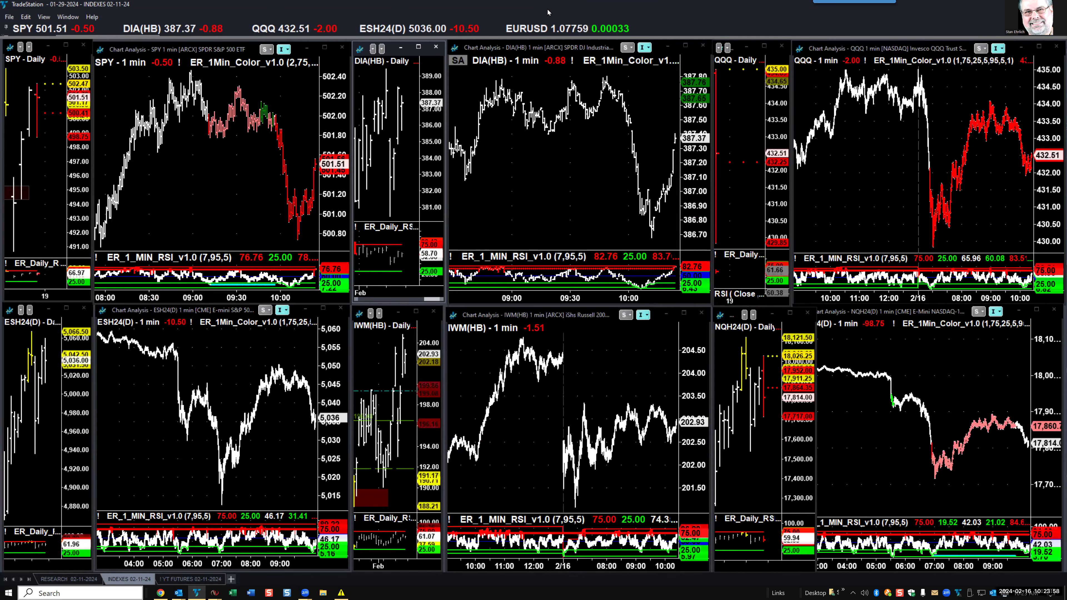
# Switch back to NinjaTrader and review the NQ 03-24 1-minute and daily charts, enlarging the daily bars since late December
pyautogui.hotkey('alt', 'Tab')
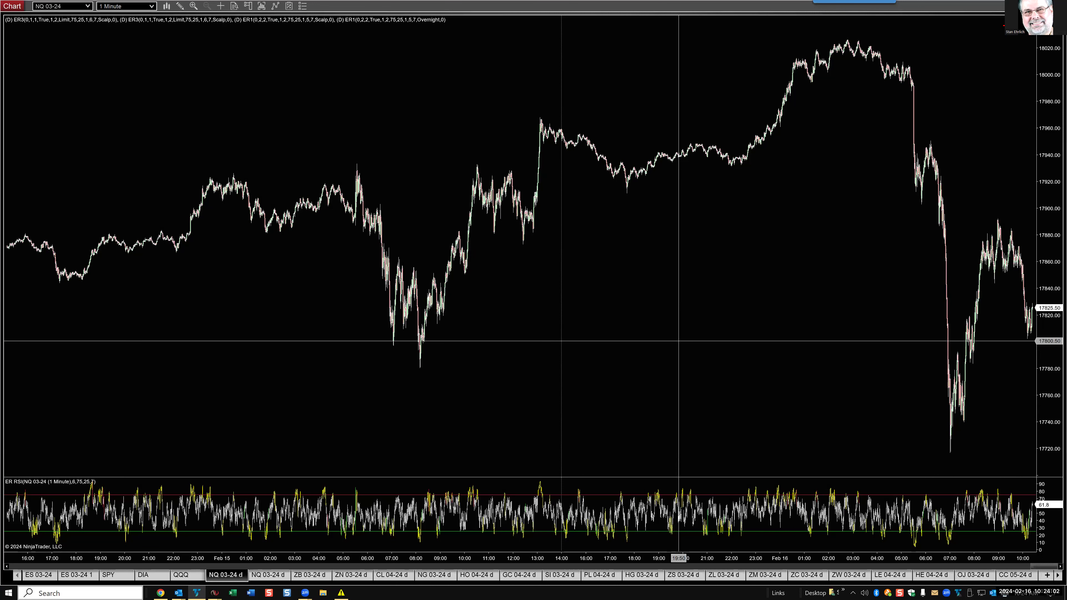
pyautogui.click(675, 340)
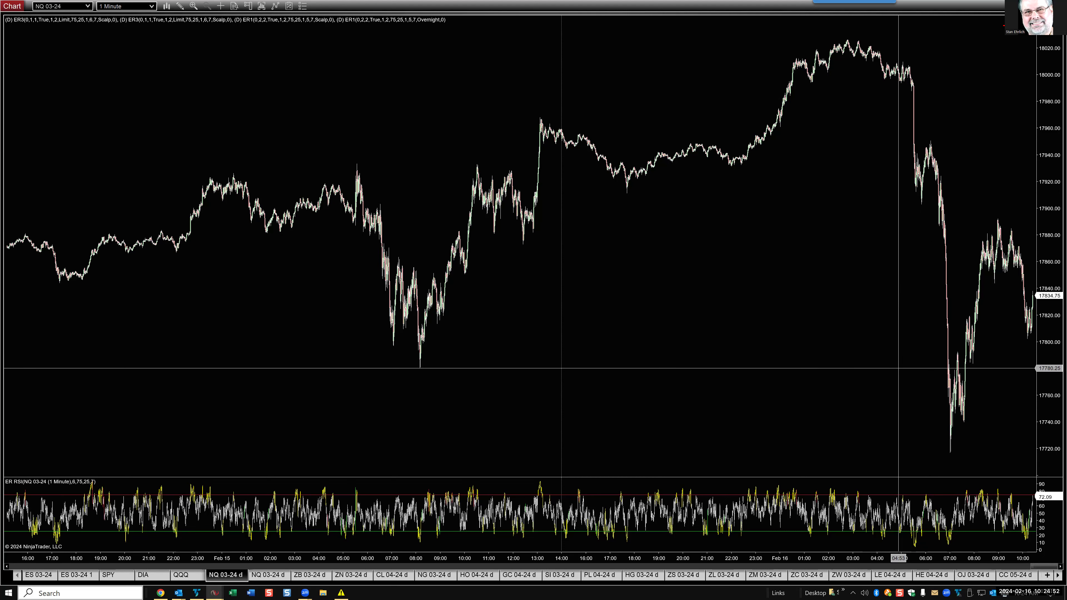
pyautogui.hotkey('ctrl', 'Tab')
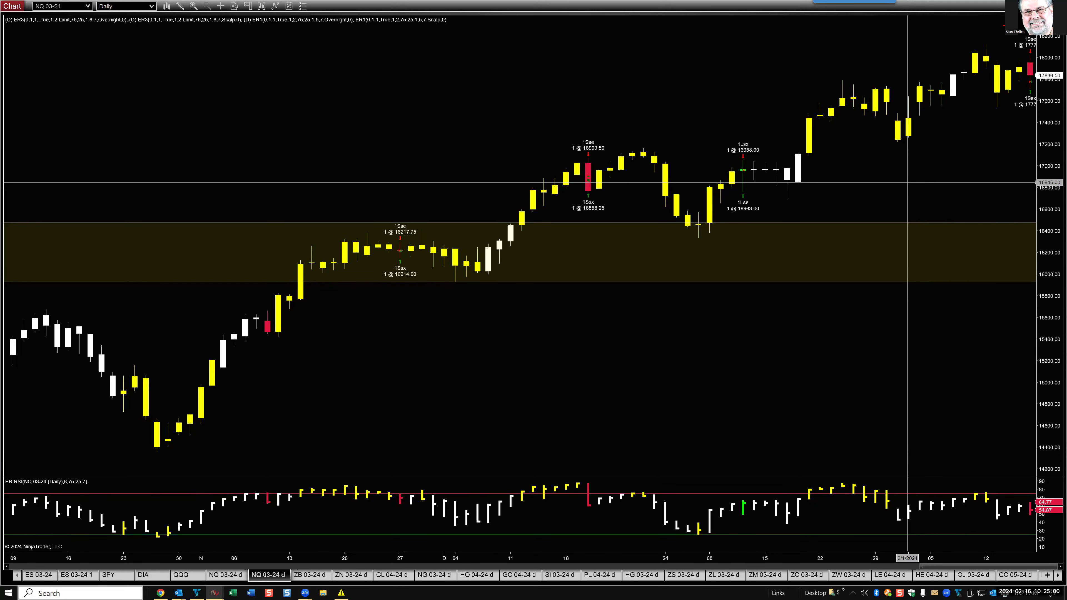
pyautogui.press('Up')
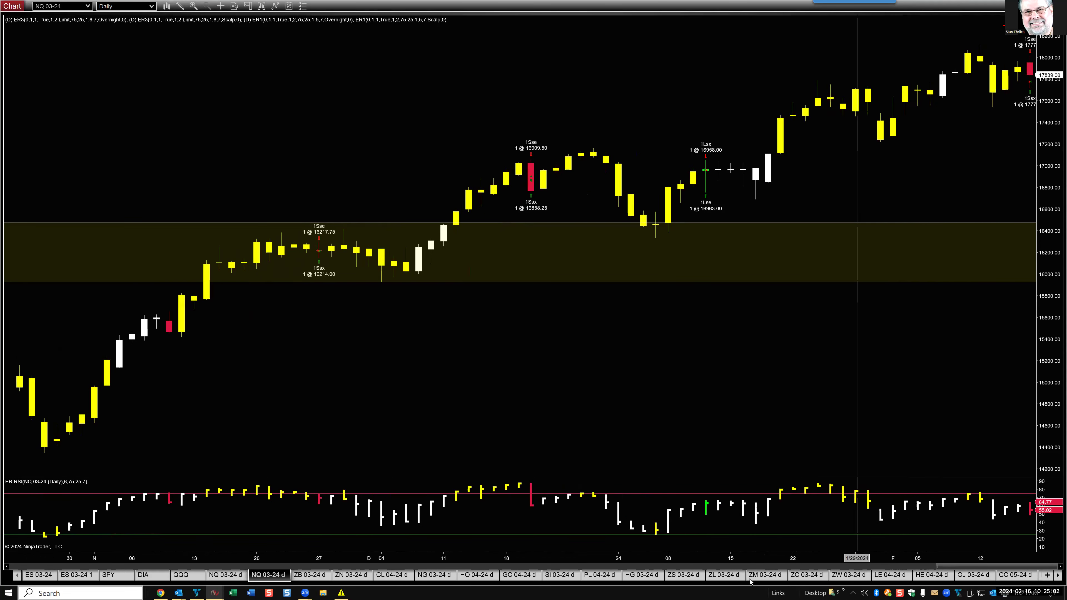
pyautogui.press('Up')
pyautogui.press('Up')
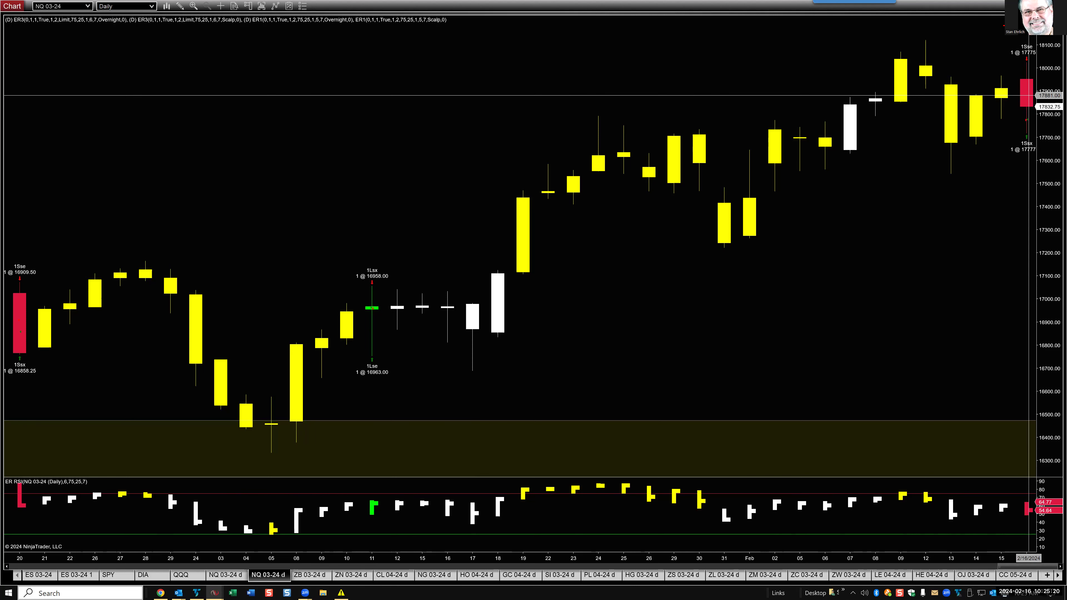
# Review the ZB 03-24 daily chart with its bars since late August enlarged, and the ZN 03-24 daily chart
pyautogui.hotkey('ctrl', 'Tab')
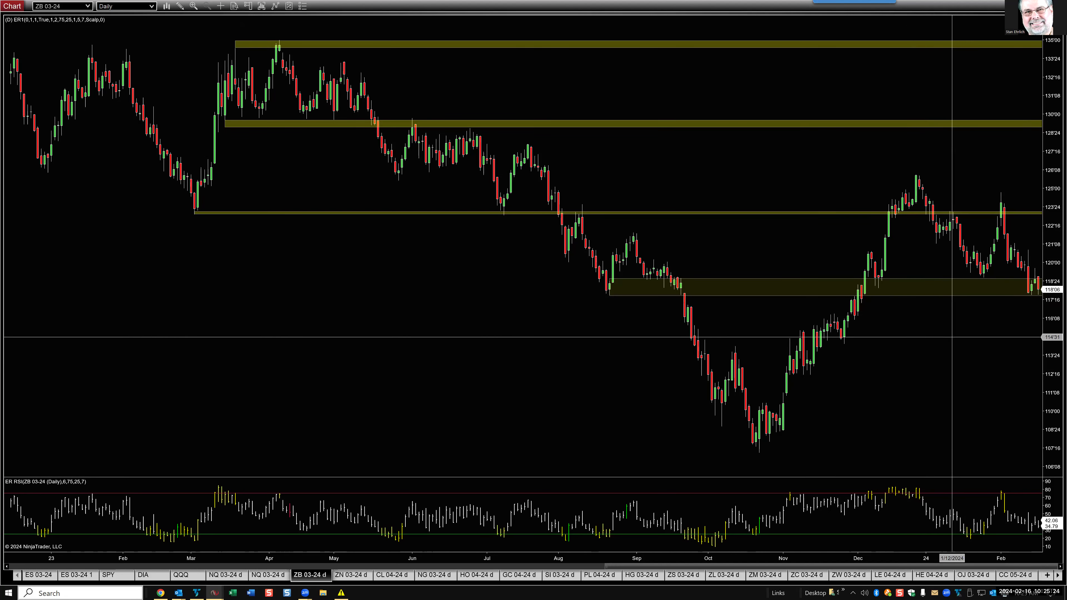
pyautogui.scroll(5, 1000, 294)
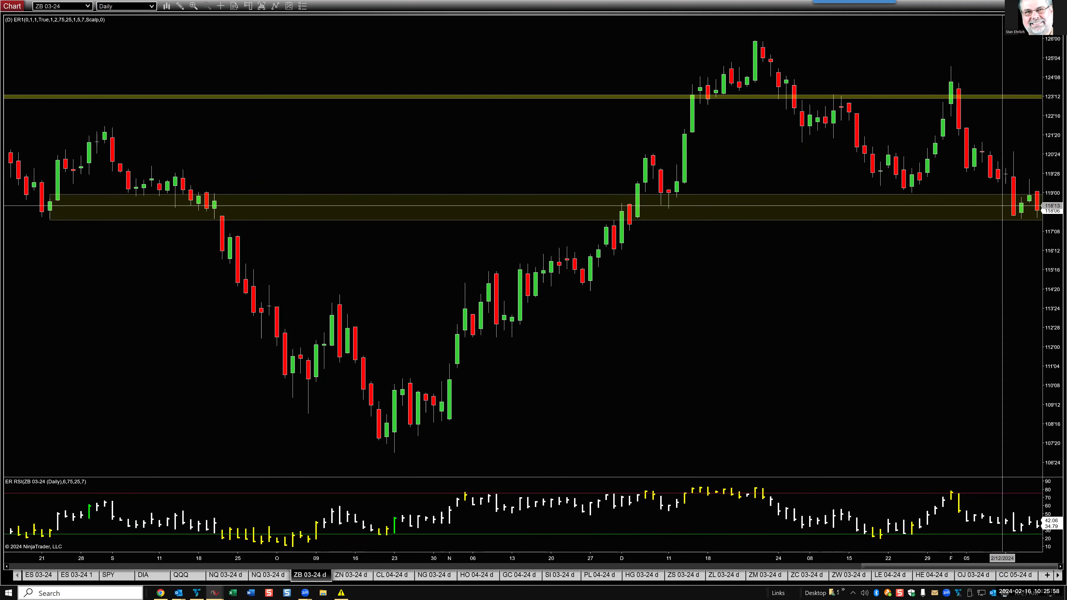
pyautogui.hotkey('ctrl', 'Tab')
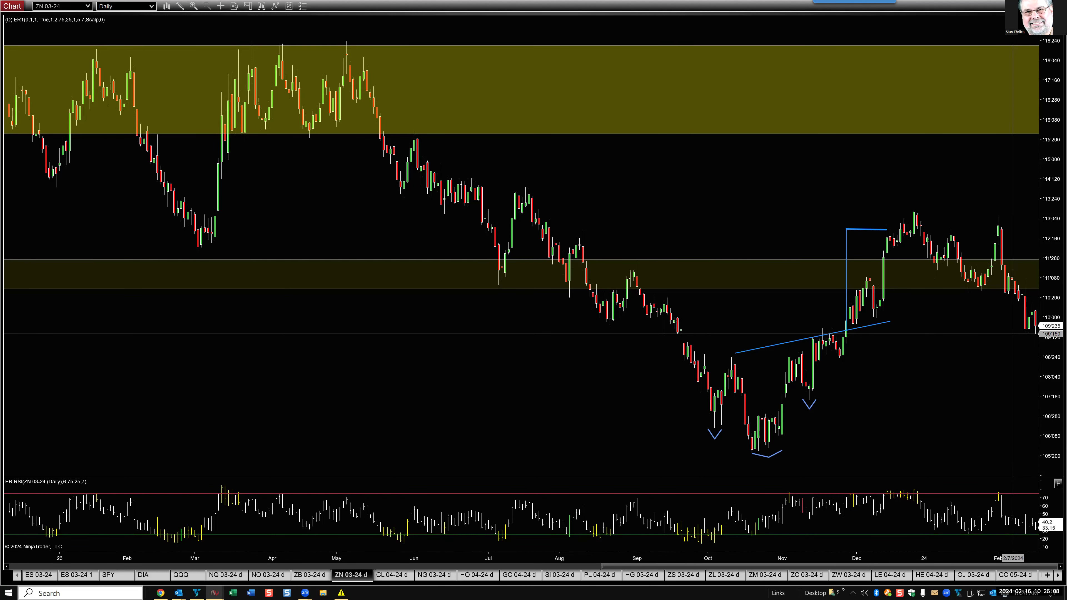
# On the CL 04-24 daily chart, move the rising blue trendline from below the lows up to the late-January high
pyautogui.hotkey('ctrl', 'Tab')
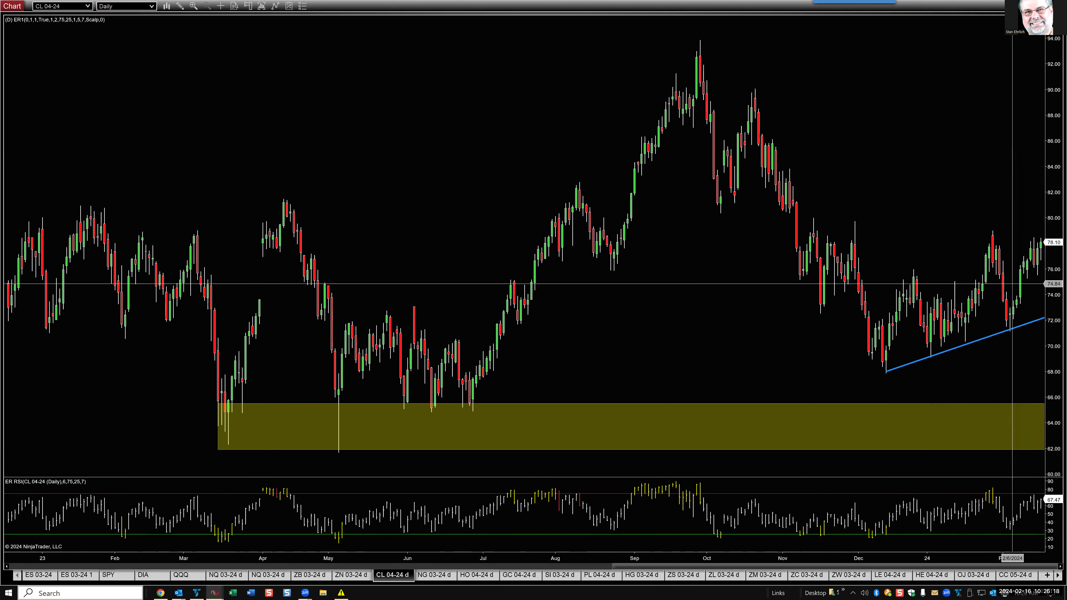
pyautogui.moveTo(988, 337); pyautogui.dragTo(962, 246)
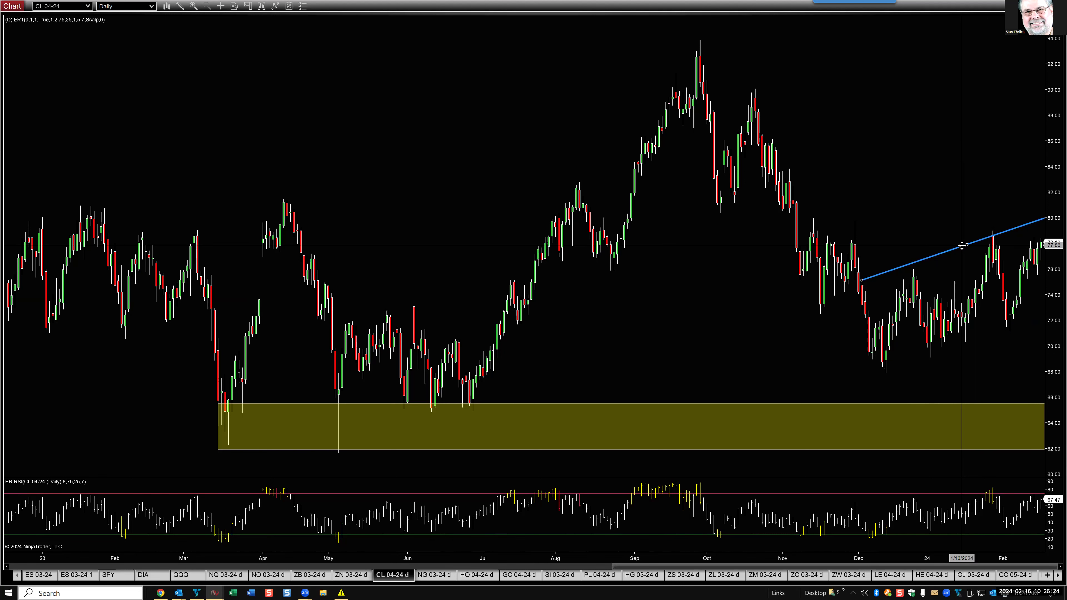
# Move the rising blue CL trendline back beneath the lows since mid-December, and view the NG 03-24 and HO 04-24 daily charts
pyautogui.moveTo(962, 245)
pyautogui.mouseDown()
pyautogui.moveTo(989, 348)
pyautogui.moveTo(985, 340)
pyautogui.mouseUp()
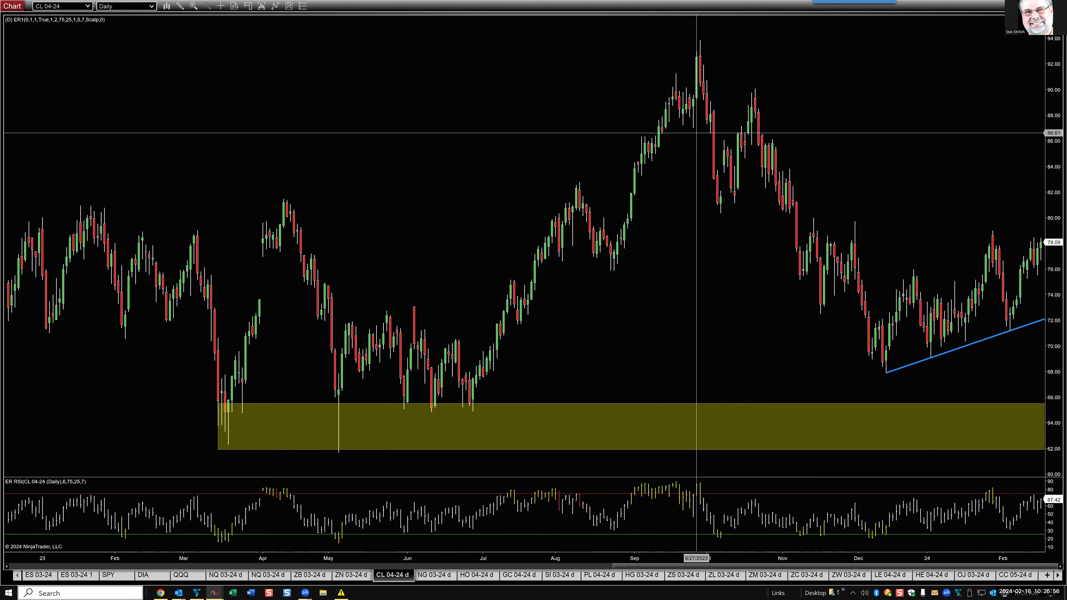
pyautogui.hotkey('ctrl', 'Tab')
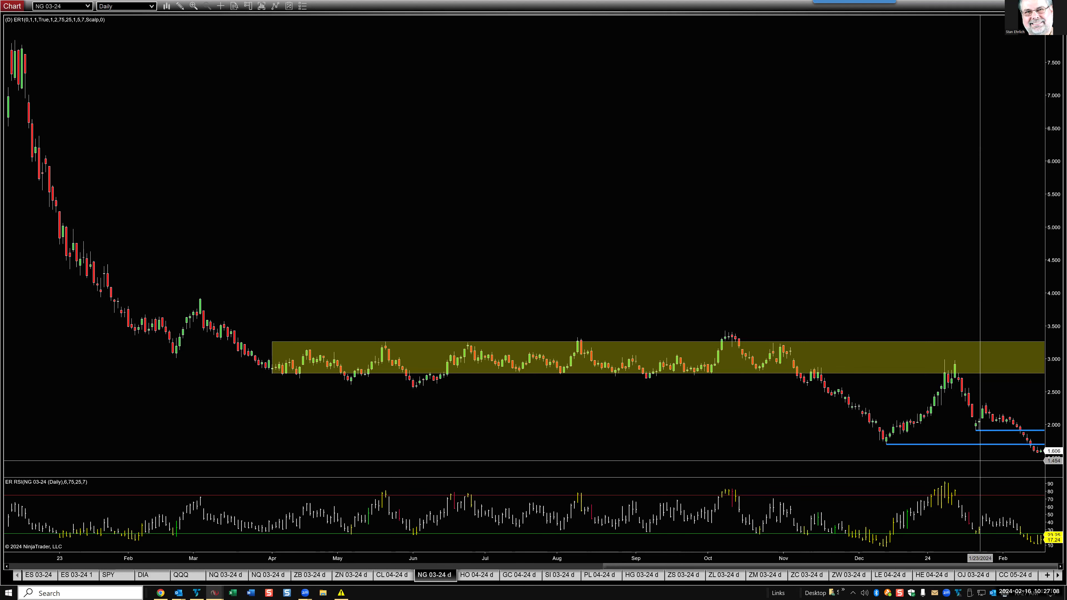
pyautogui.hotkey('ctrl', 'Tab')
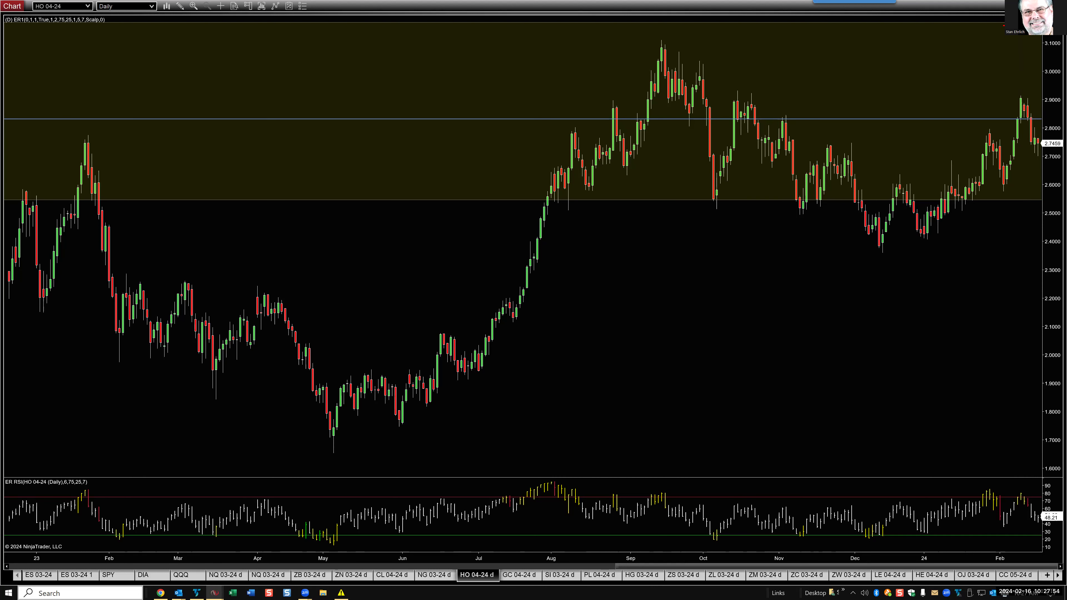
pyautogui.hotkey('alt', 'Tab')
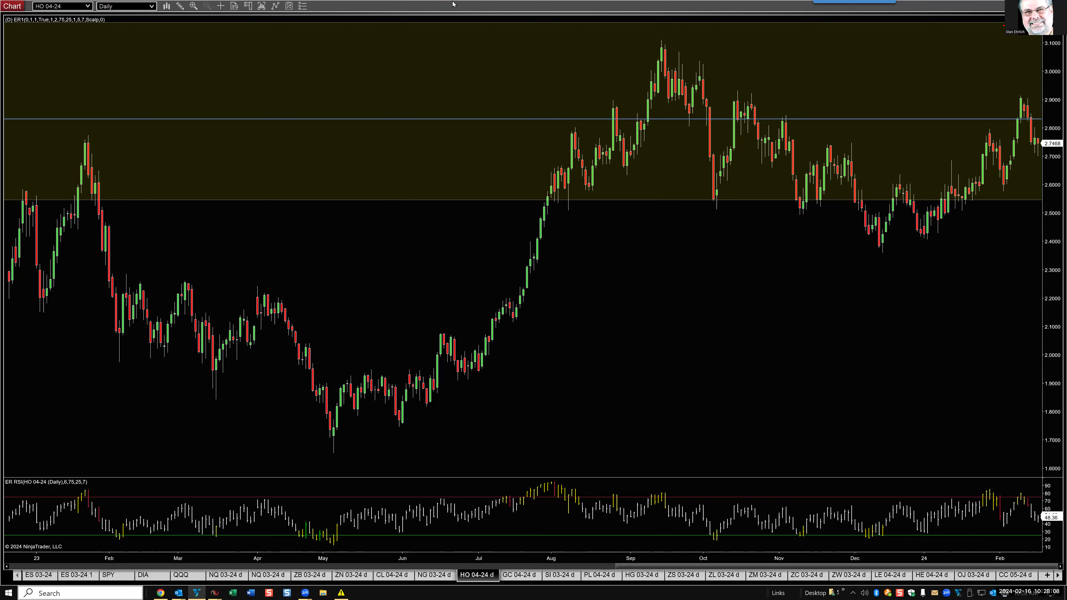
pyautogui.hotkey('alt', 'Tab')
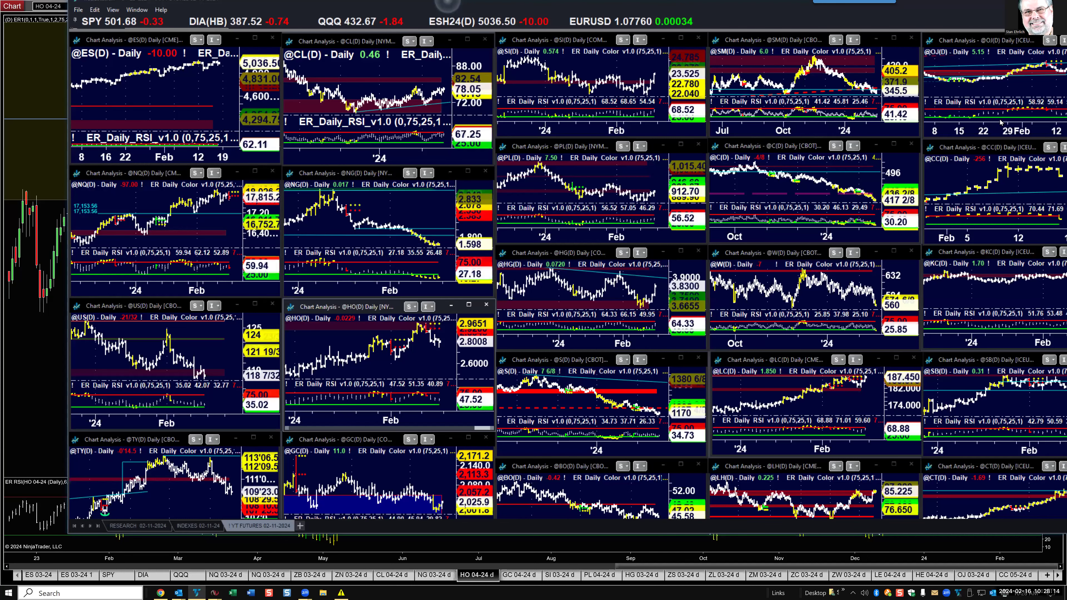
pyautogui.hotkey('alt', 'Tab')
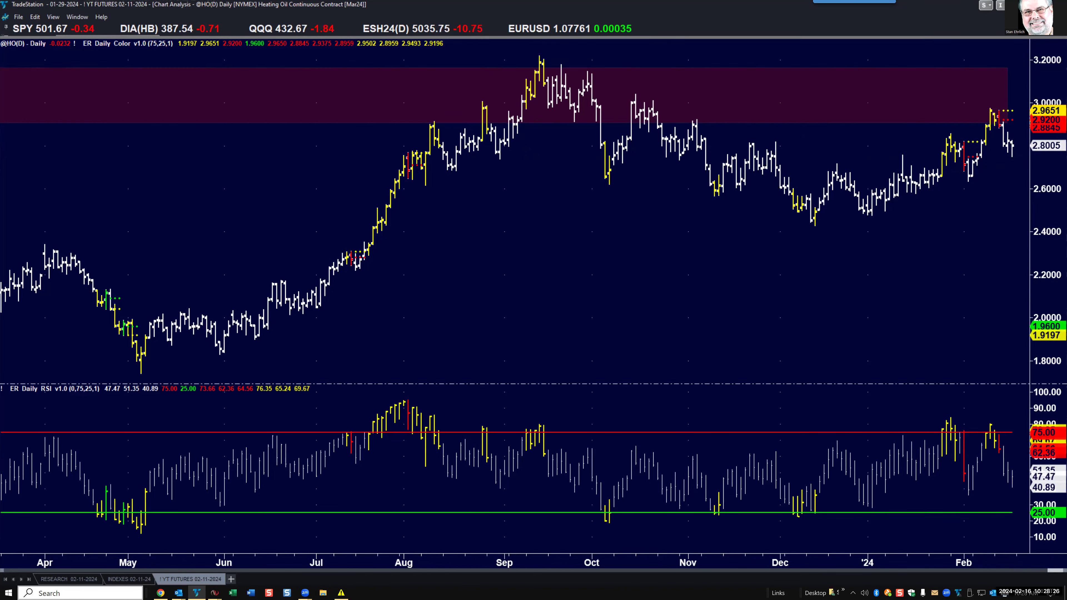
pyautogui.hotkey('ctrl', 'F5')
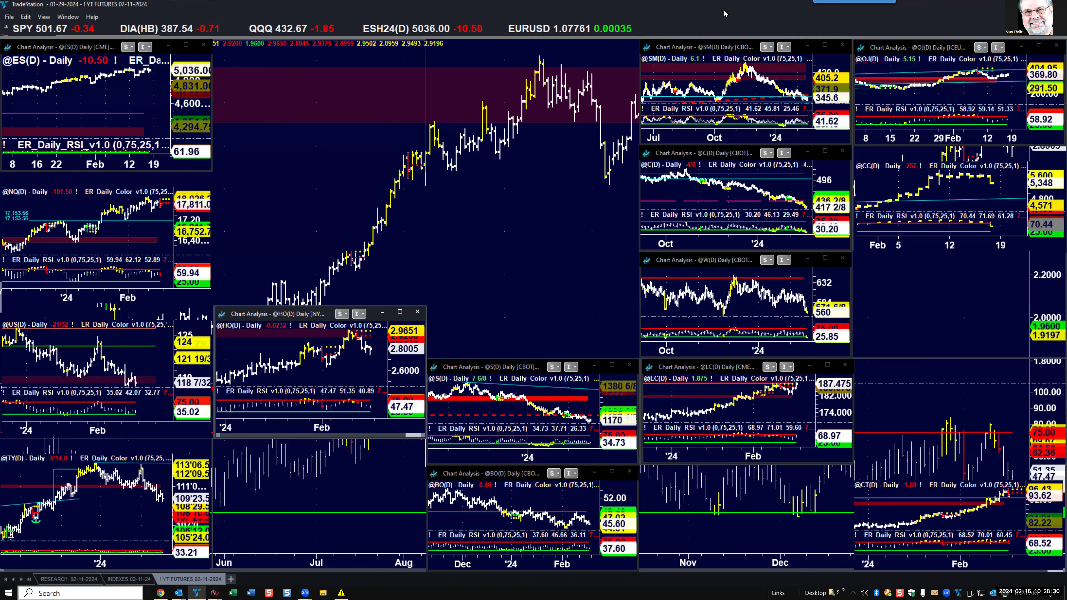
pyautogui.hotkey('alt', 'Tab')
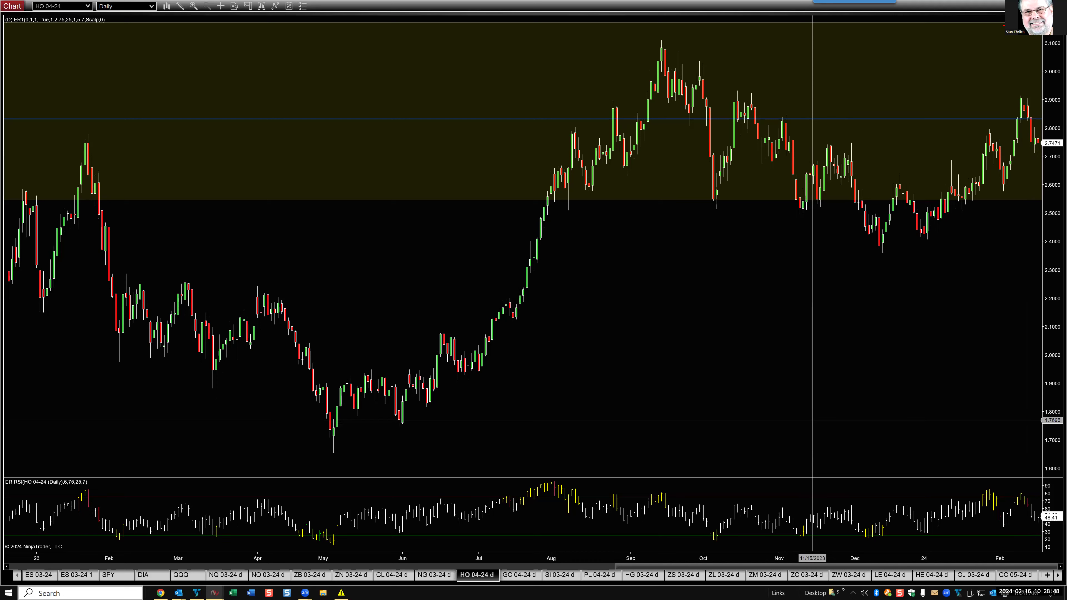
# Review the daily charts of GC 04-24, SI 03-24, PL 04-24 and HG 03-24 in turn
pyautogui.hotkey('ctrl', 'Tab')
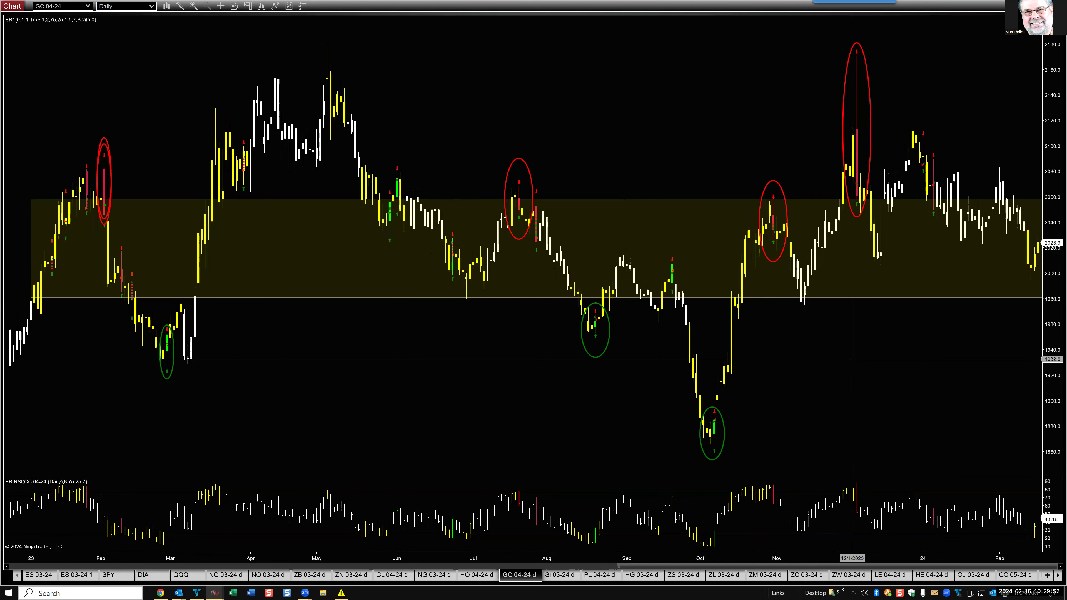
pyautogui.hotkey('ctrl', 'Tab')
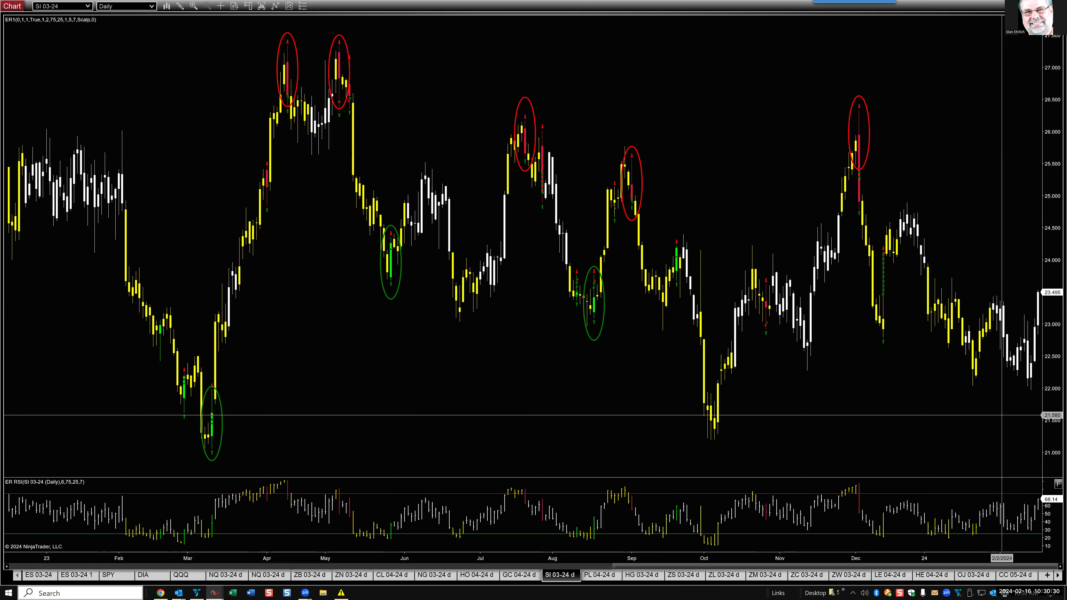
pyautogui.hotkey('ctrl', 'Tab')
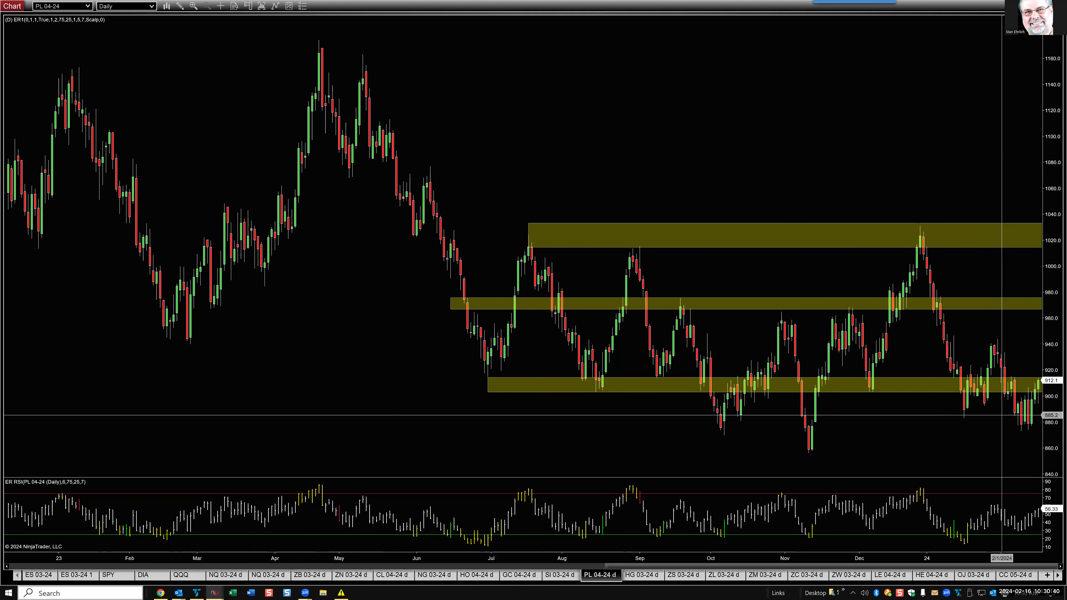
pyautogui.hotkey('ctrl', 'Tab')
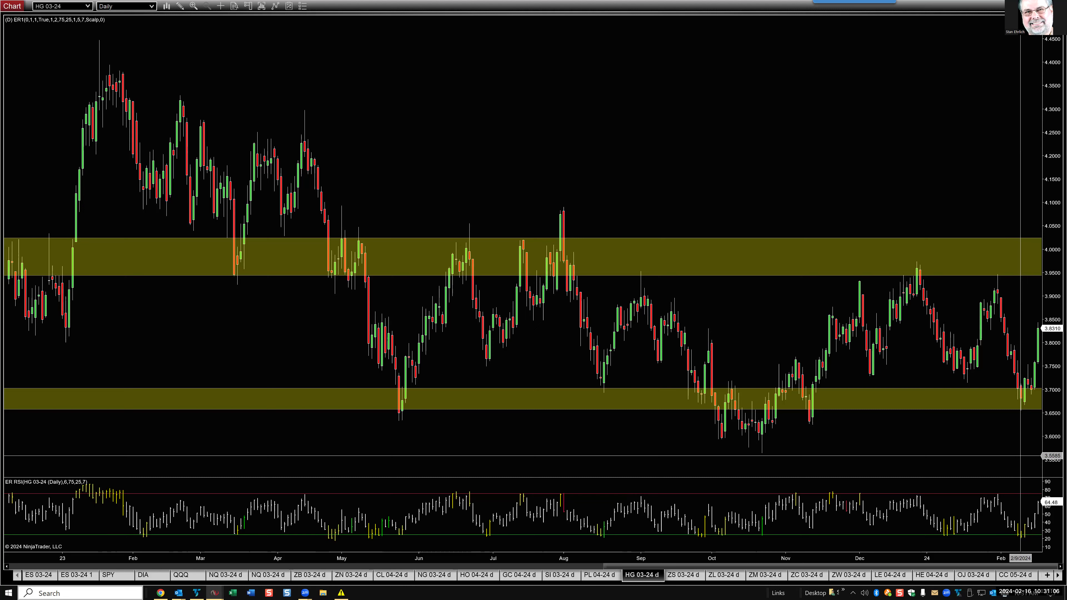
# Review the ZS 03-24 daily chart, compressing its bars to show the support and resistance zones with history back to August 2021
pyautogui.hotkey('ctrl', 'Tab')
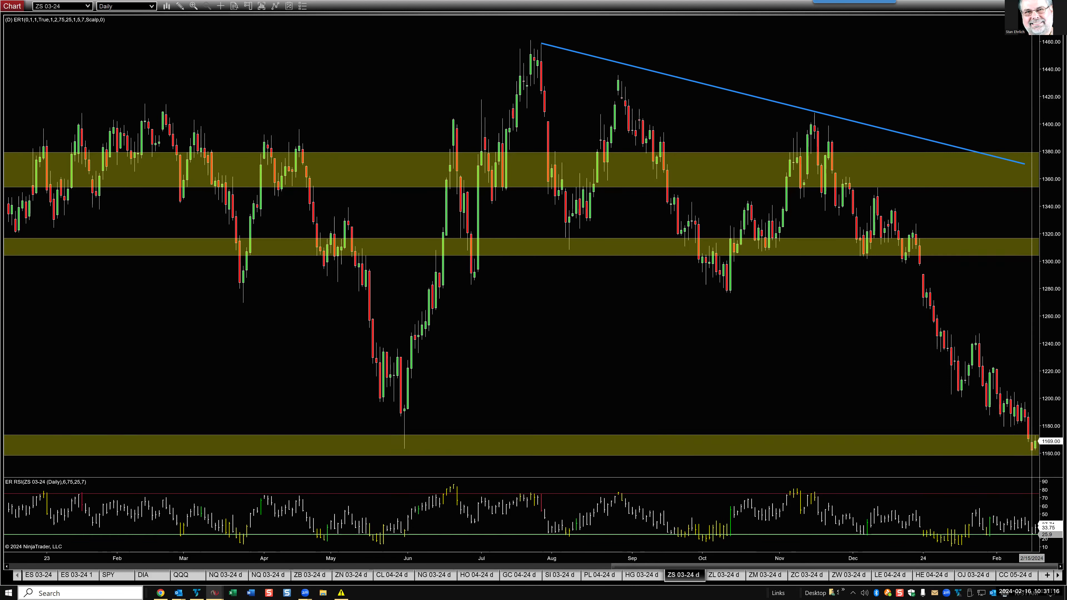
pyautogui.middleClick(1032, 538)
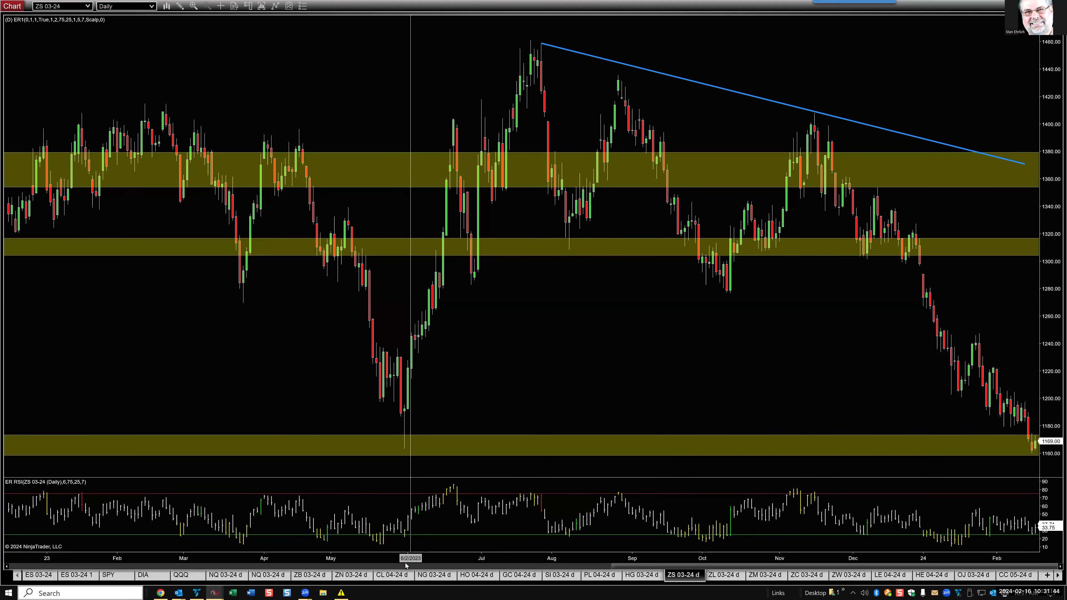
pyautogui.scroll(5, 399, 445)
pyautogui.scroll(-2, 502, 565)
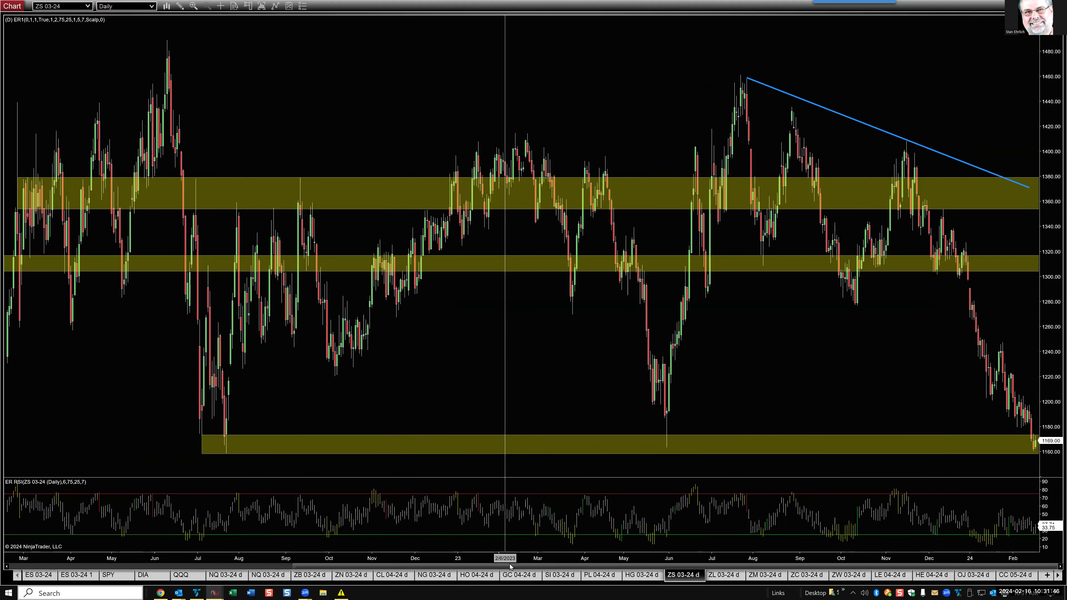
pyautogui.scroll(-2, 504, 565)
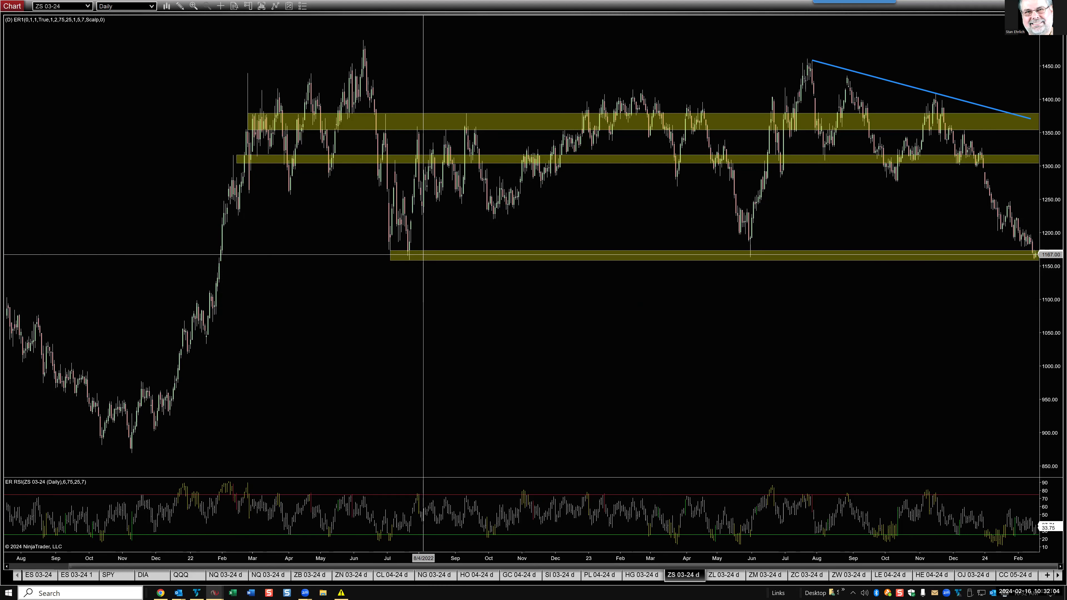
pyautogui.click(424, 260)
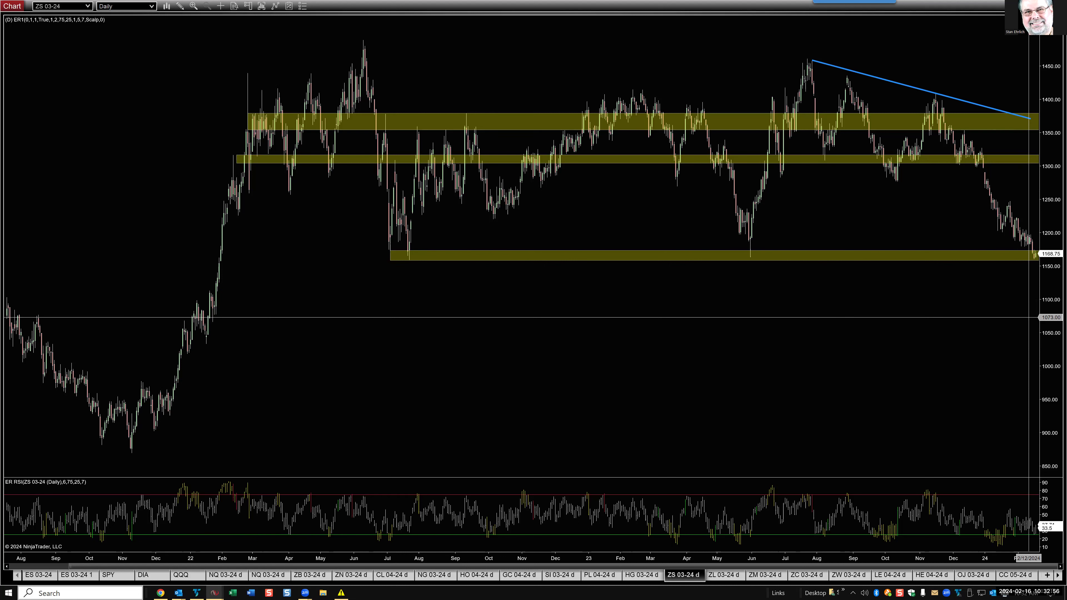
# Review the ZL 03-24, ZM 03-24 and ZC 03-24 daily charts, compressing the ZC bars to show its history since mid-2021
pyautogui.hotkey('ctrl', 'Tab')
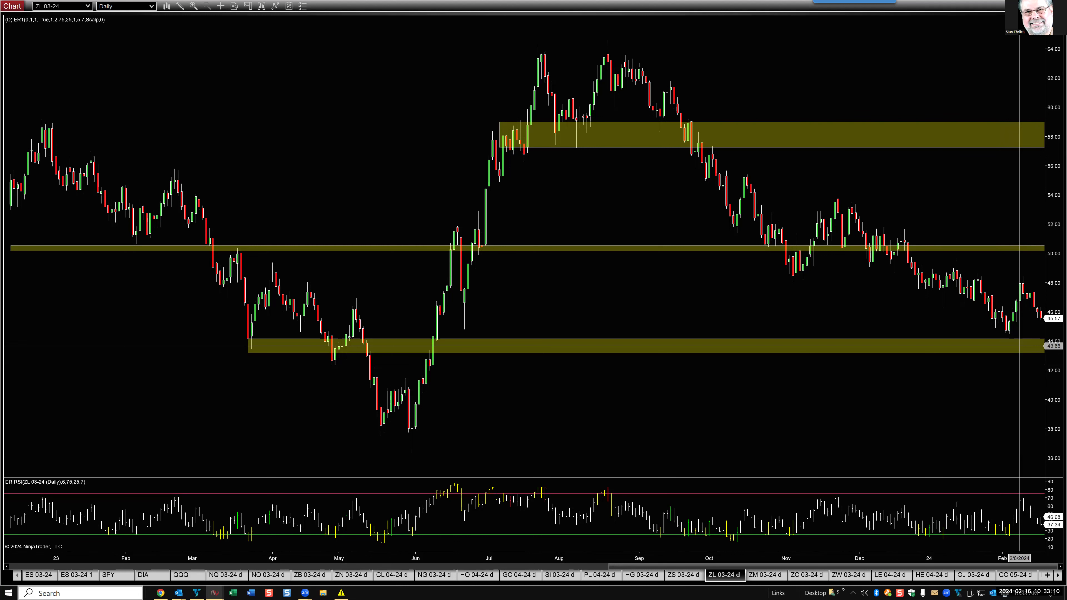
pyautogui.hotkey('ctrl', 'Tab')
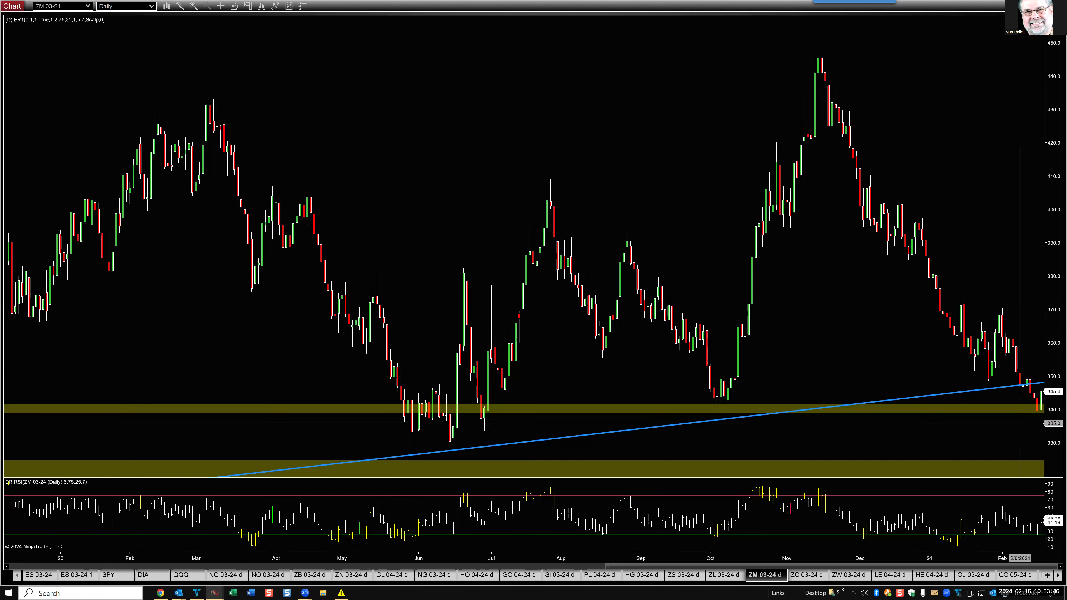
pyautogui.hotkey('ctrl', 'Tab')
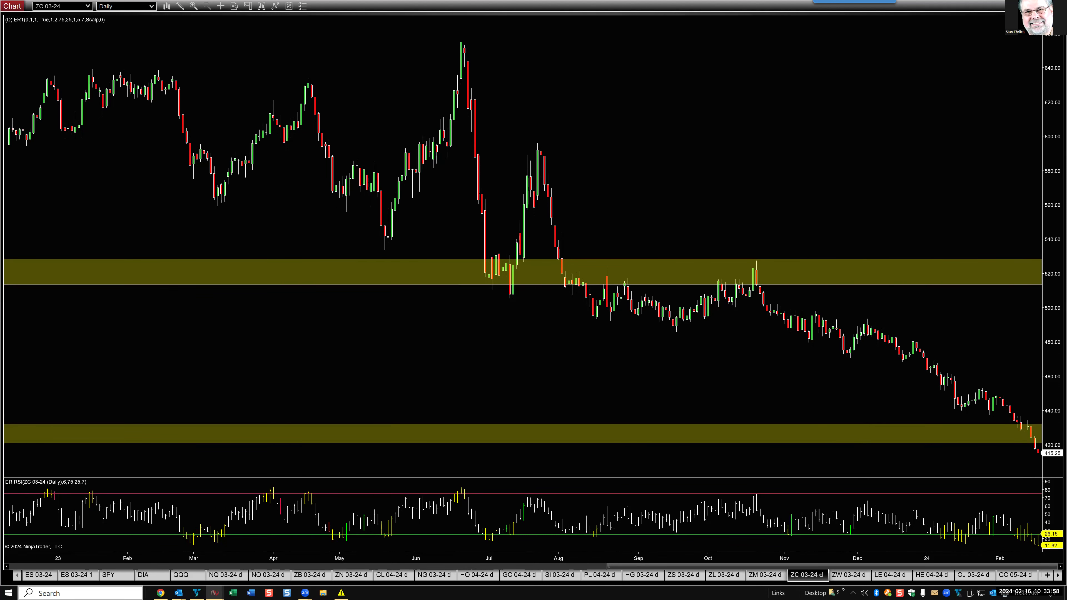
pyautogui.moveTo(584, 559); pyautogui.dragTo(622, 558)
pyautogui.moveTo(736, 571); pyautogui.dragTo(637, 559)
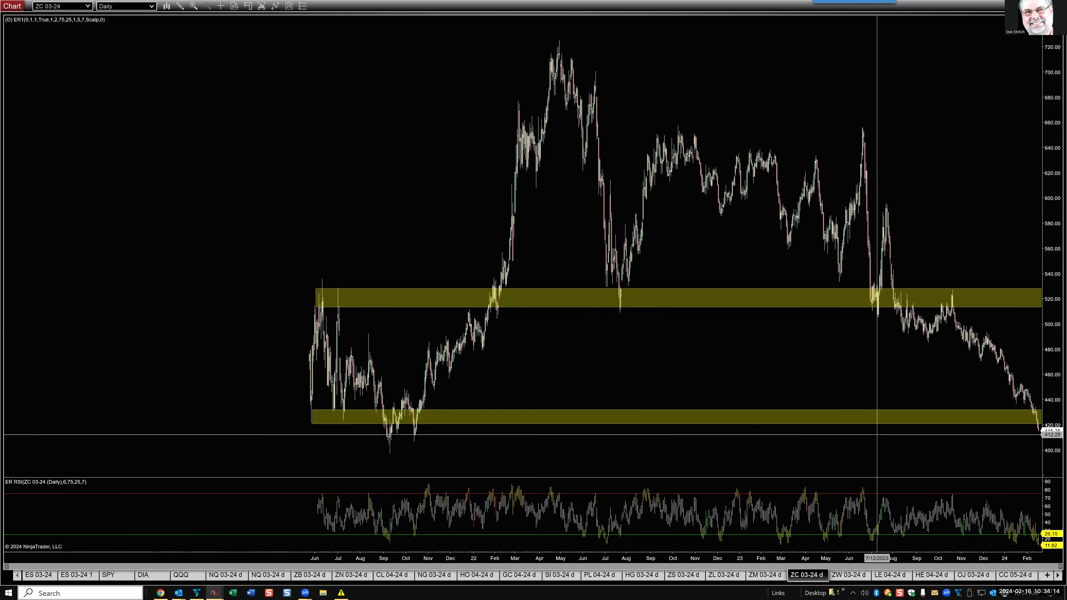
# Review the ZW 03-24 daily chart with its whole history compressed, and enlarge the bars since summer 2022
pyautogui.hotkey('ctrl', 'Tab')
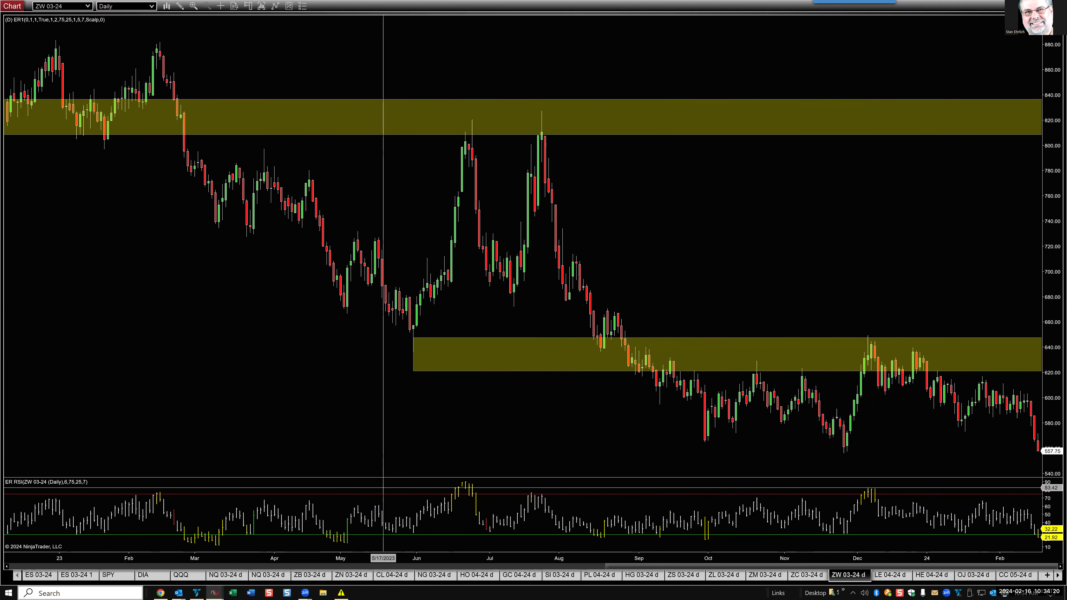
pyautogui.moveTo(312, 559); pyautogui.dragTo(506, 561)
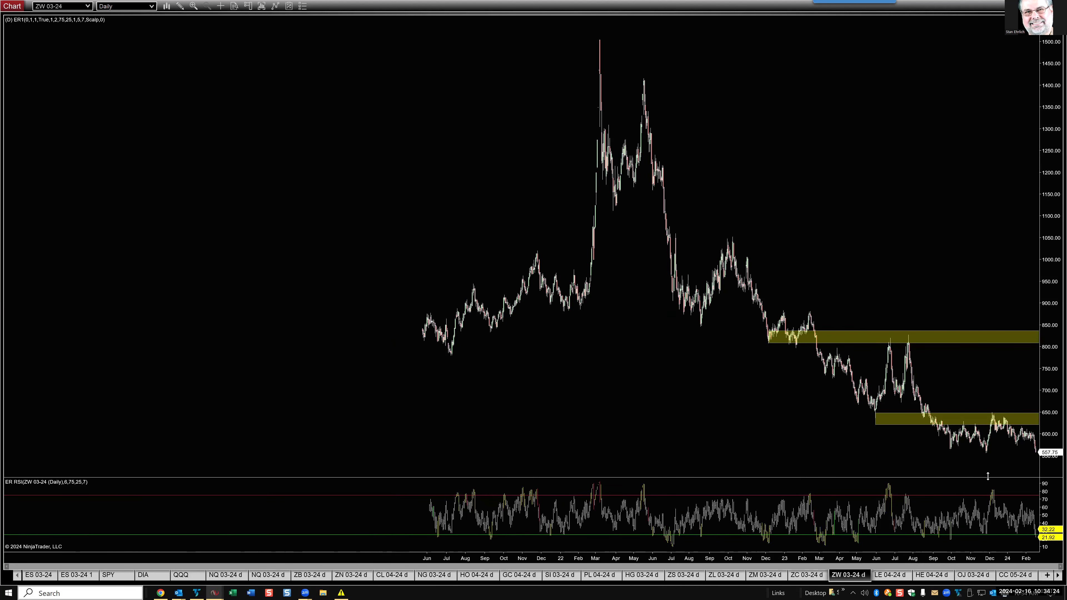
pyautogui.moveTo(963, 558); pyautogui.dragTo(605, 555)
pyautogui.moveTo(686, 558); pyautogui.dragTo(655, 559)
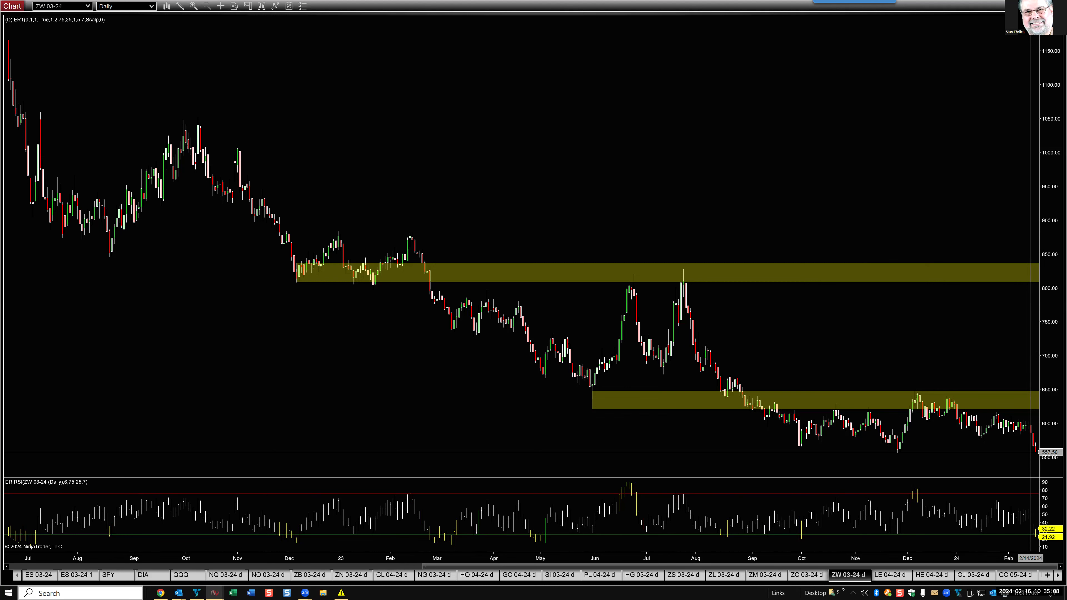
# Go back and forth between the LE 04-24 and HE 04-24 daily charts to compare cattle and hogs at their resistance zones
pyautogui.hotkey('ctrl', 'Tab')
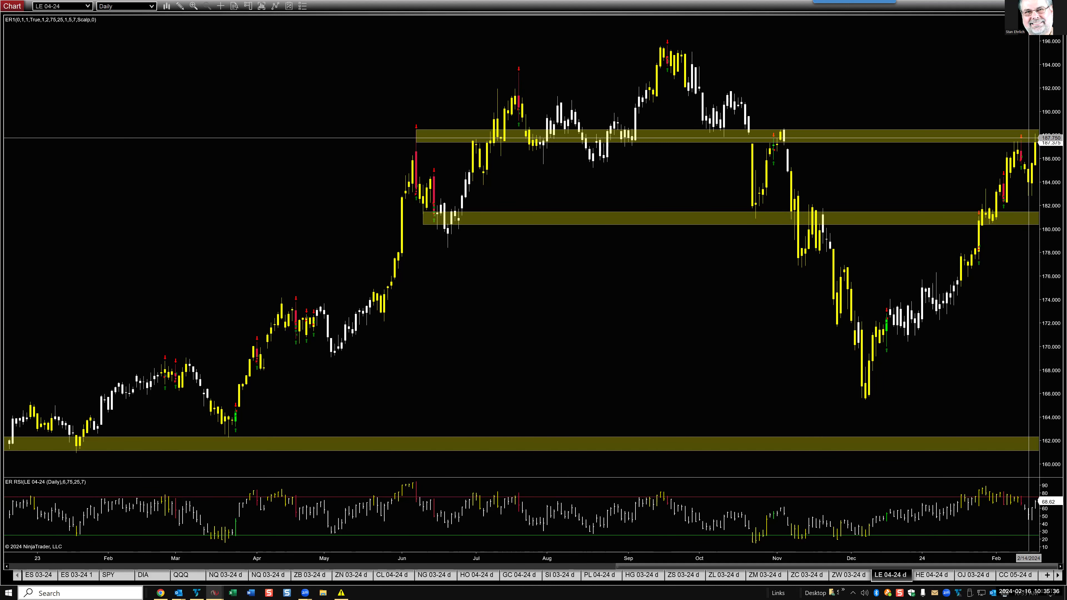
pyautogui.click(931, 574)
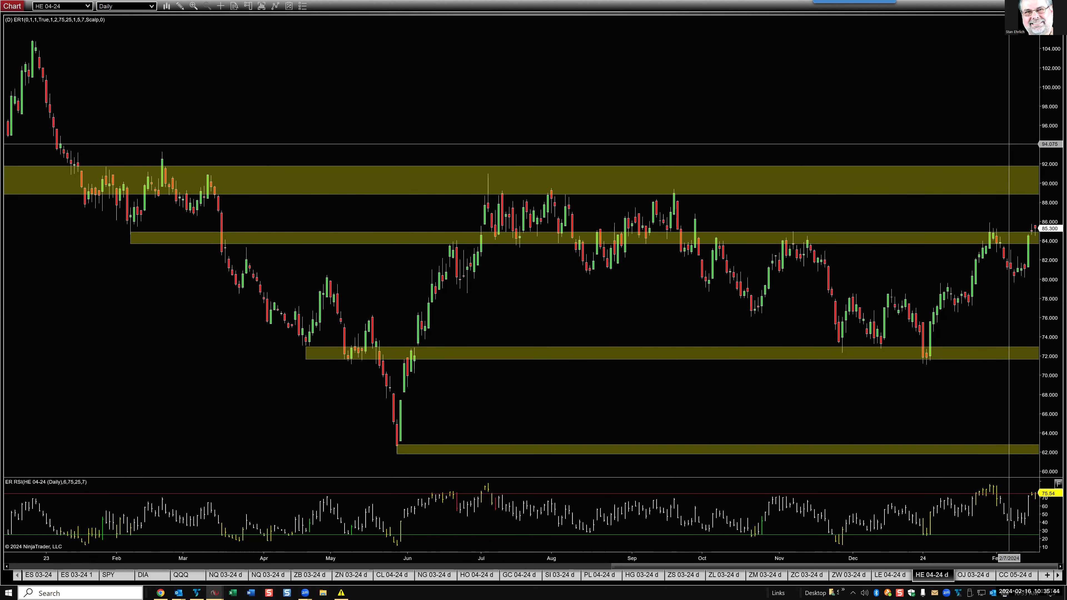
pyautogui.hotkey('ctrl', 'shift', 'Tab')
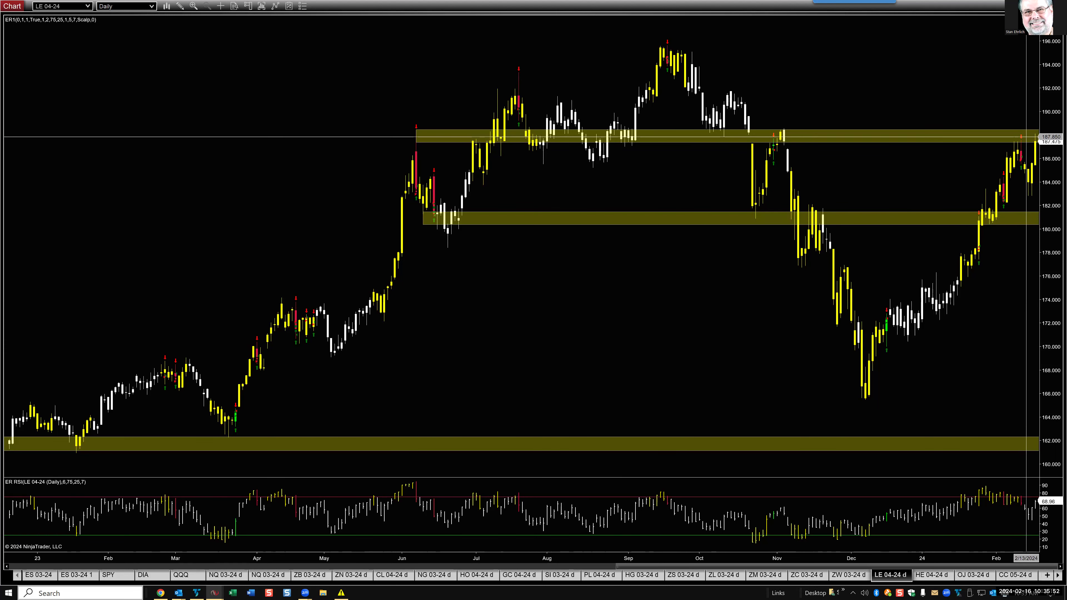
pyautogui.hotkey('ctrl', 'Tab')
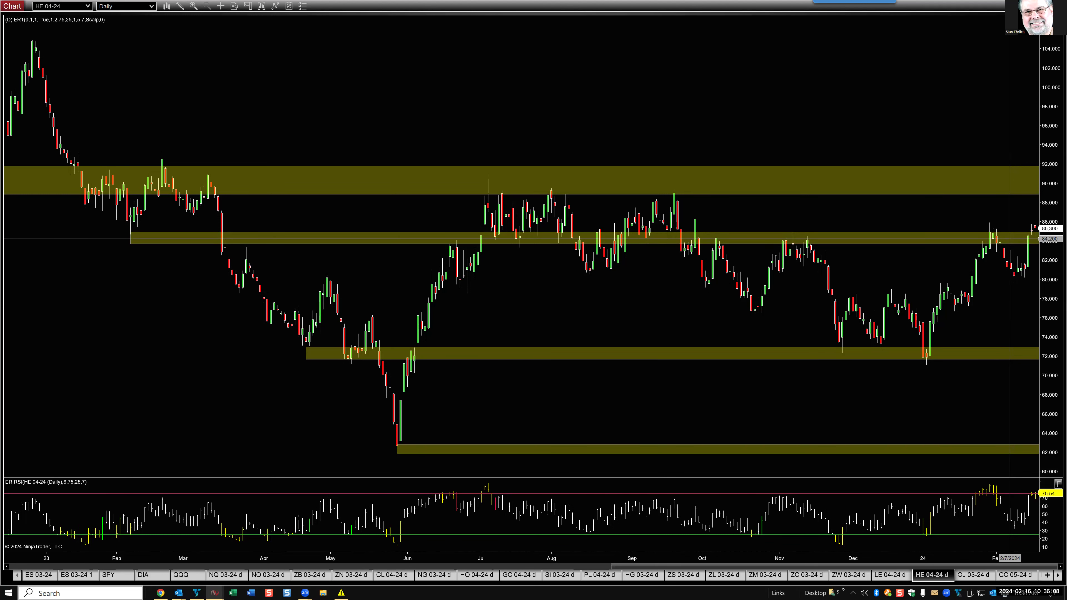
# Review the daily charts of OJ 03-24, CC 05-24, KC 05-24 and SB 05-24 in turn
pyautogui.hotkey('ctrl', 'Tab')
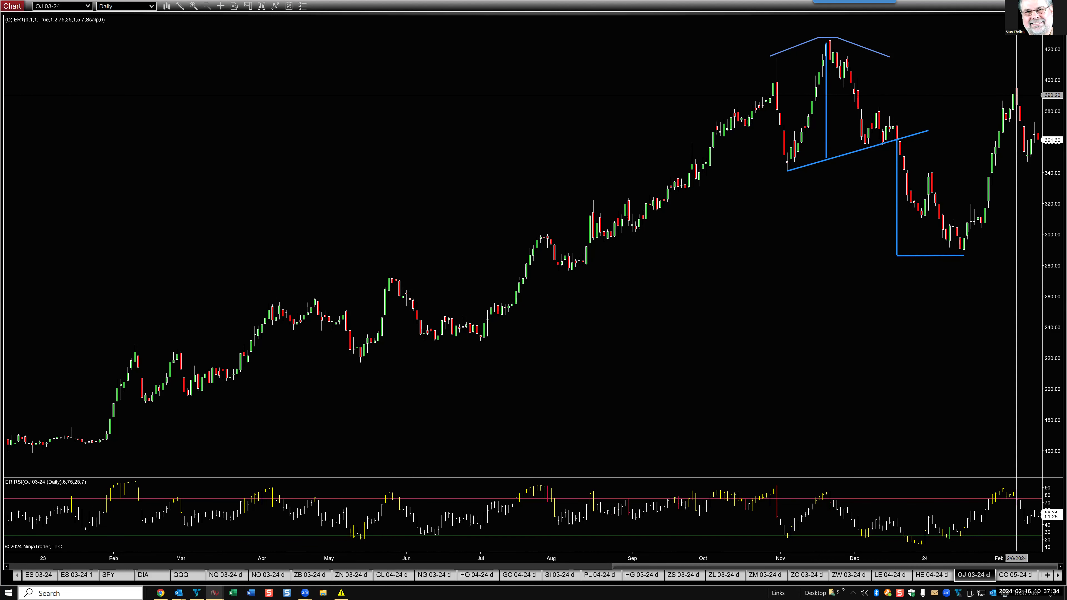
pyautogui.hotkey('ctrl', 'Tab')
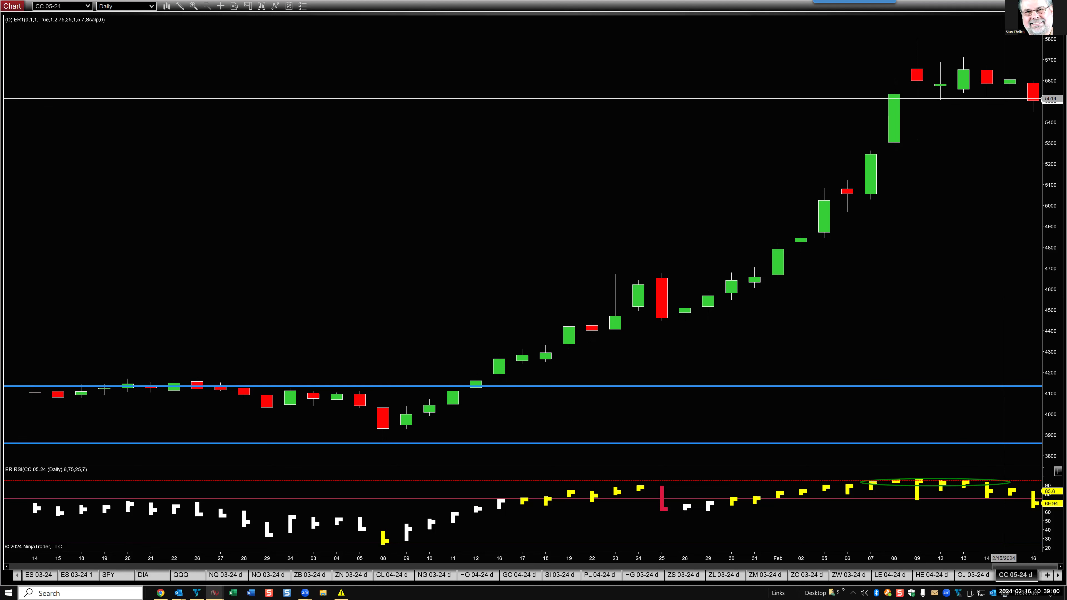
pyautogui.hotkey('ctrl', 'Tab')
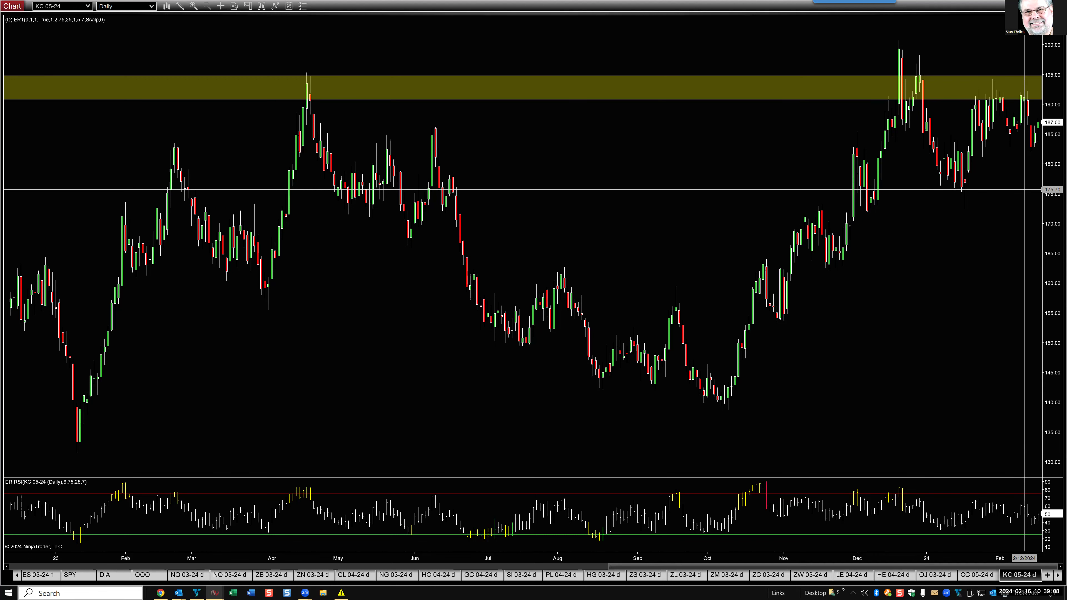
pyautogui.hotkey('ctrl', 'Tab')
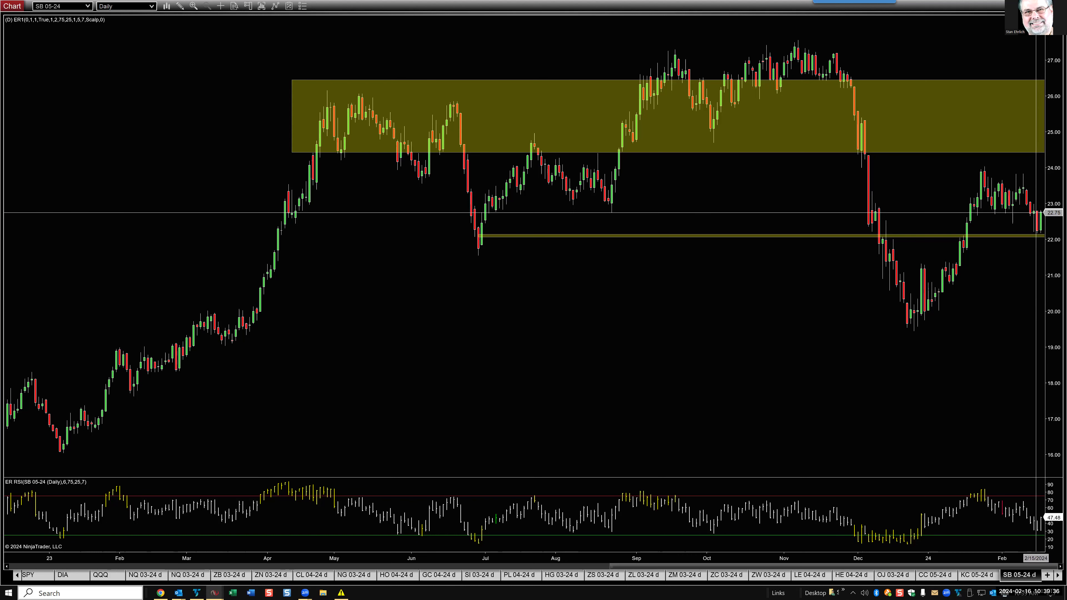
# Review the CT 05-24 daily chart with its history compressed back to May 2022, and enlarge the bars since January 2023 again
pyautogui.hotkey('ctrl', 'Tab')
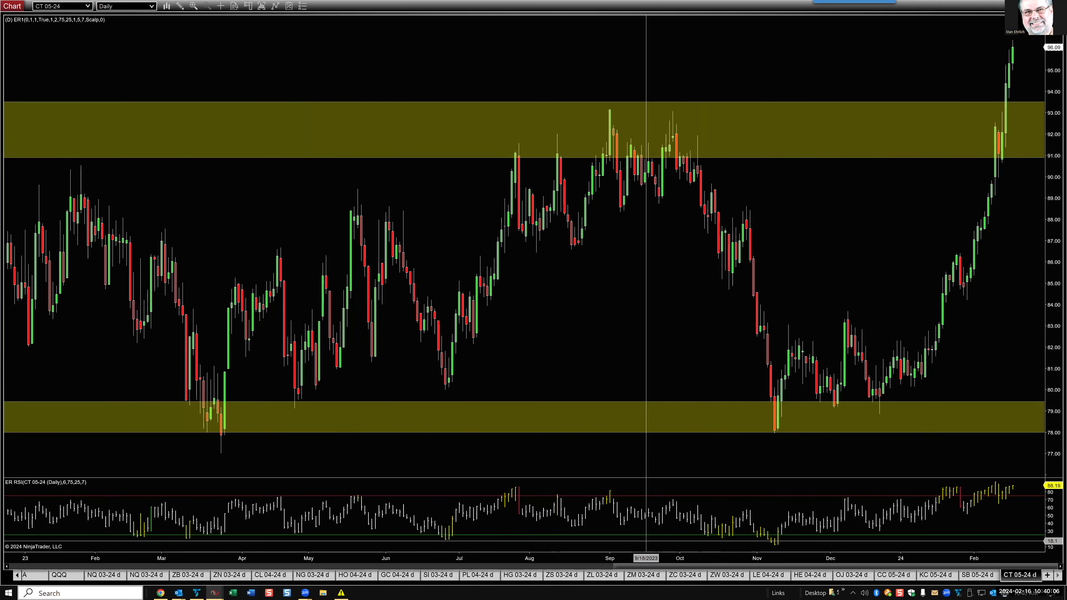
pyautogui.scroll(-2, 705, 560)
pyautogui.scroll(-3, 704, 560)
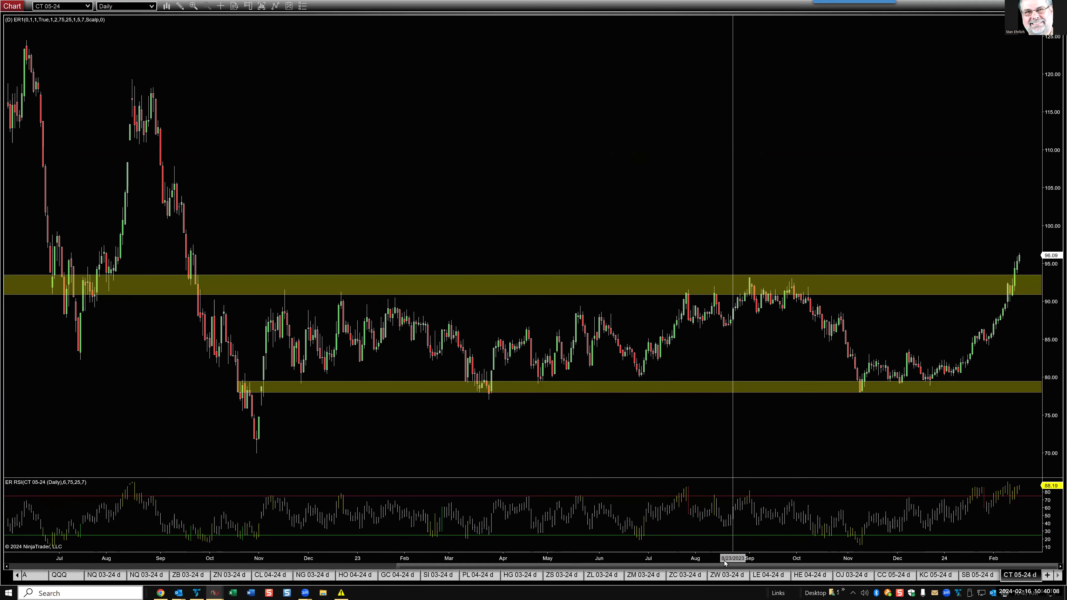
pyautogui.scroll(1, 744, 563)
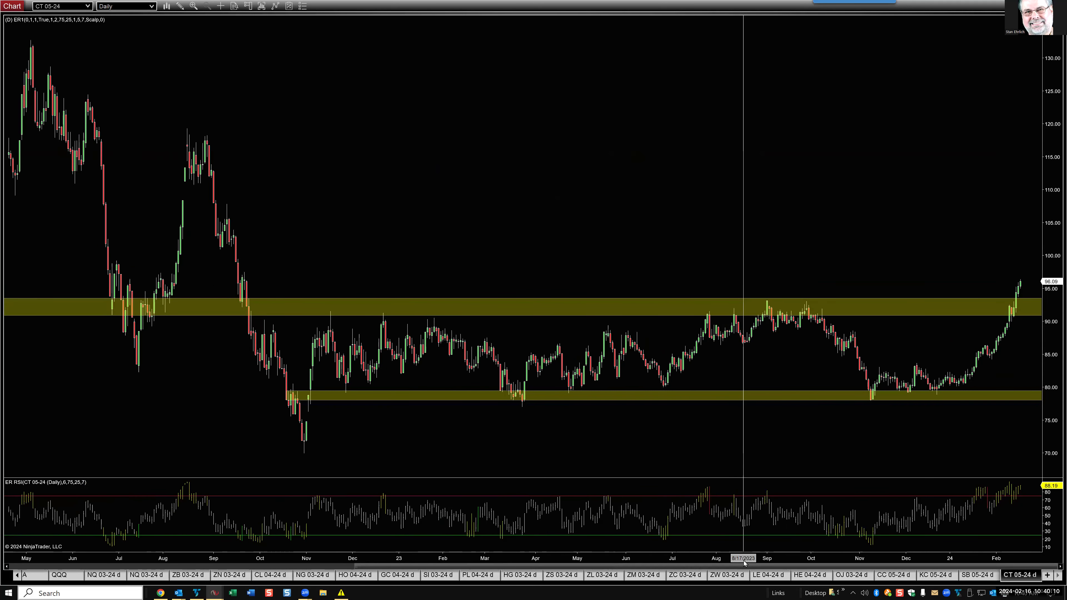
pyautogui.scroll(2, 724, 566)
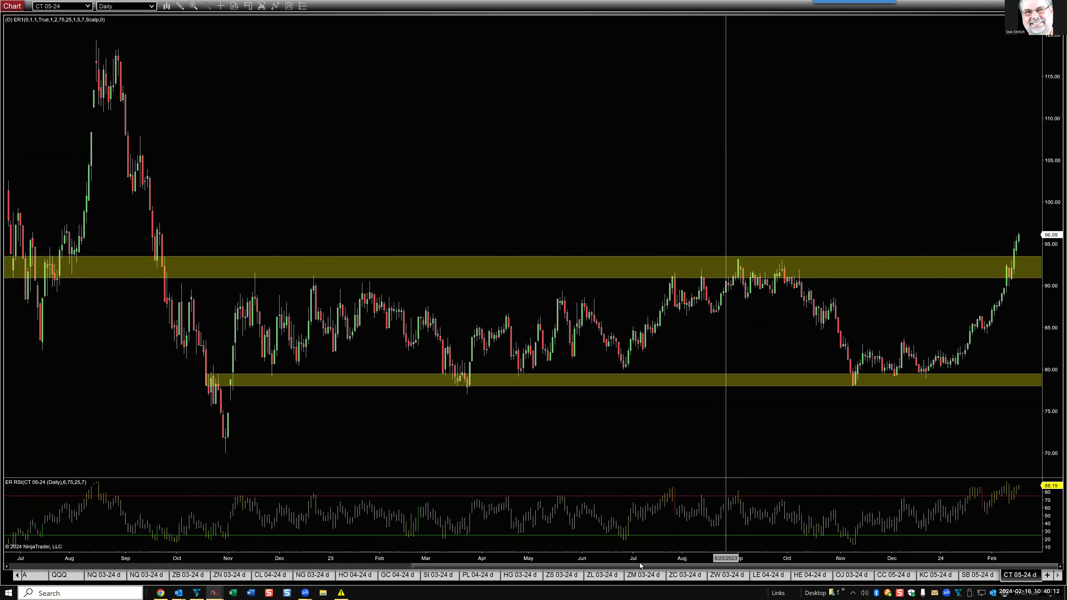
pyautogui.scroll(3, 640, 566)
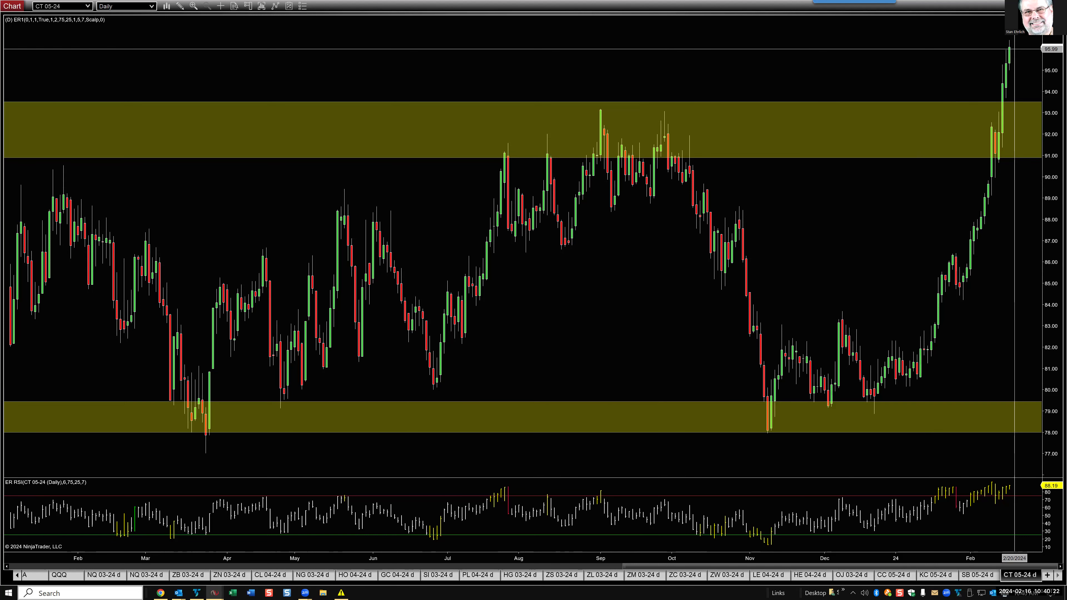
# Return to the ES 03-24 daily chart and compress its bars until the contact e-mail text is completely in view
pyautogui.hotkey('ctrl', 'Tab')
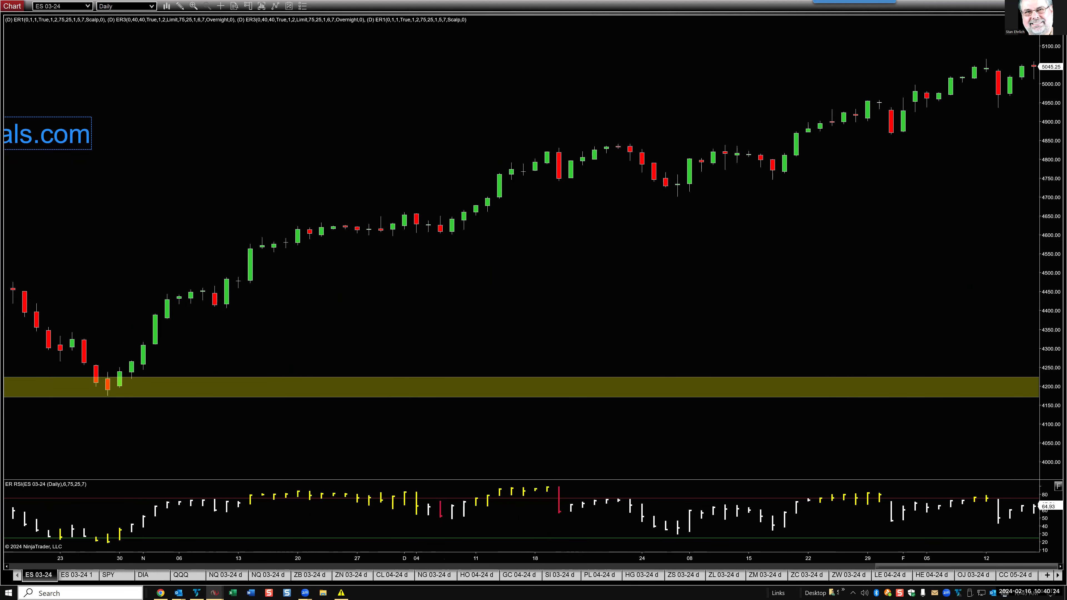
pyautogui.moveTo(221, 564); pyautogui.dragTo(373, 564)
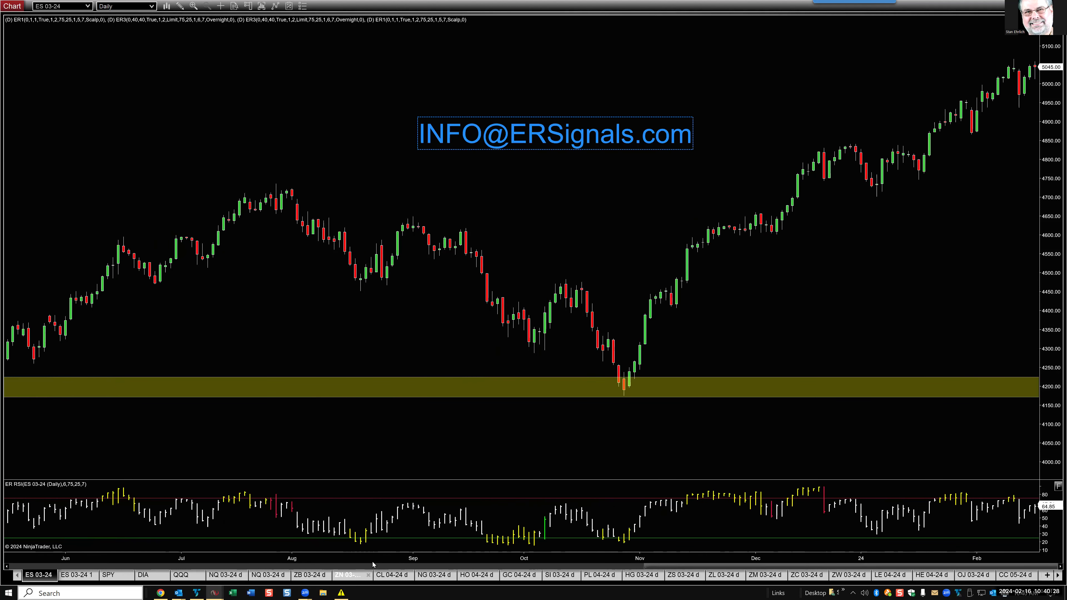